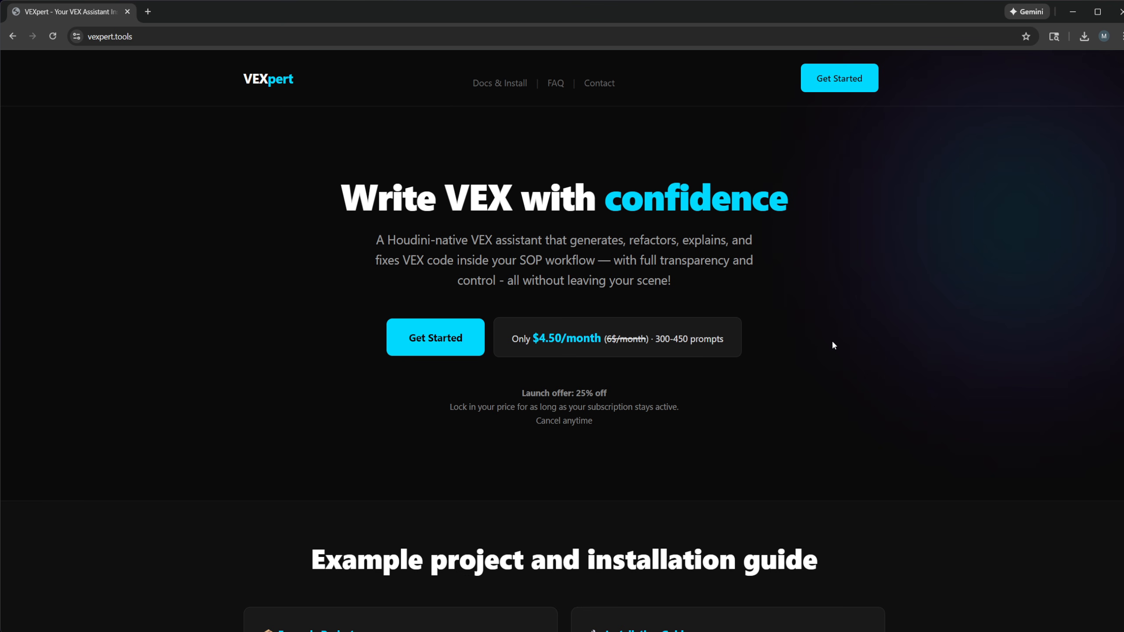
Look through the VEXpert website's pricing, example project, installation guide and feature sections
scroll(823, 347, "down", 4)
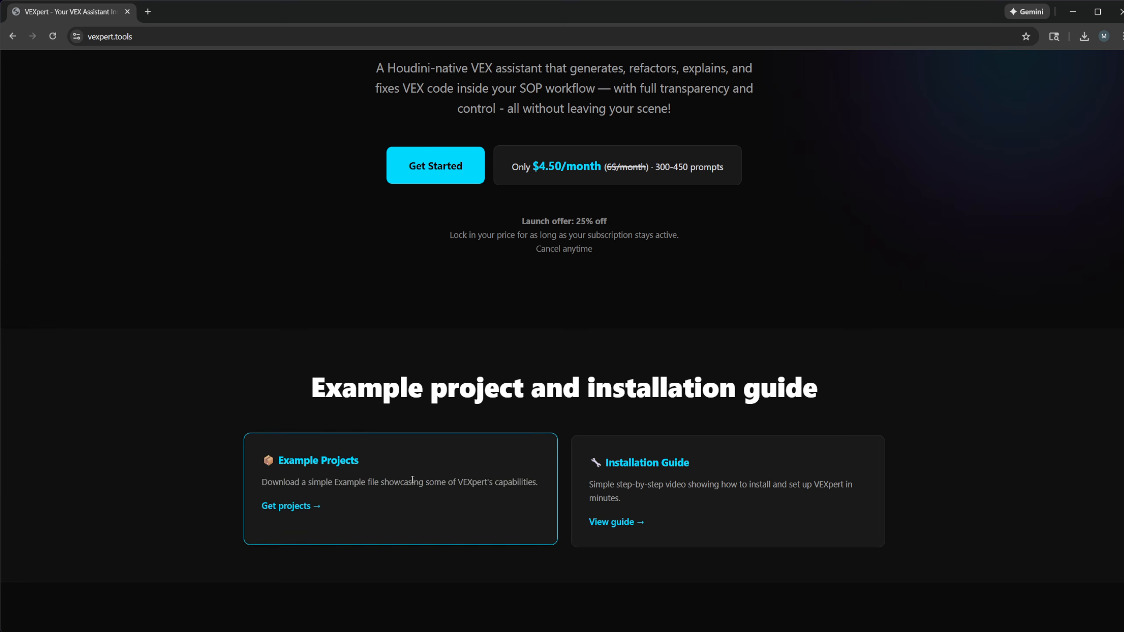
scroll(709, 482, "down", 10)
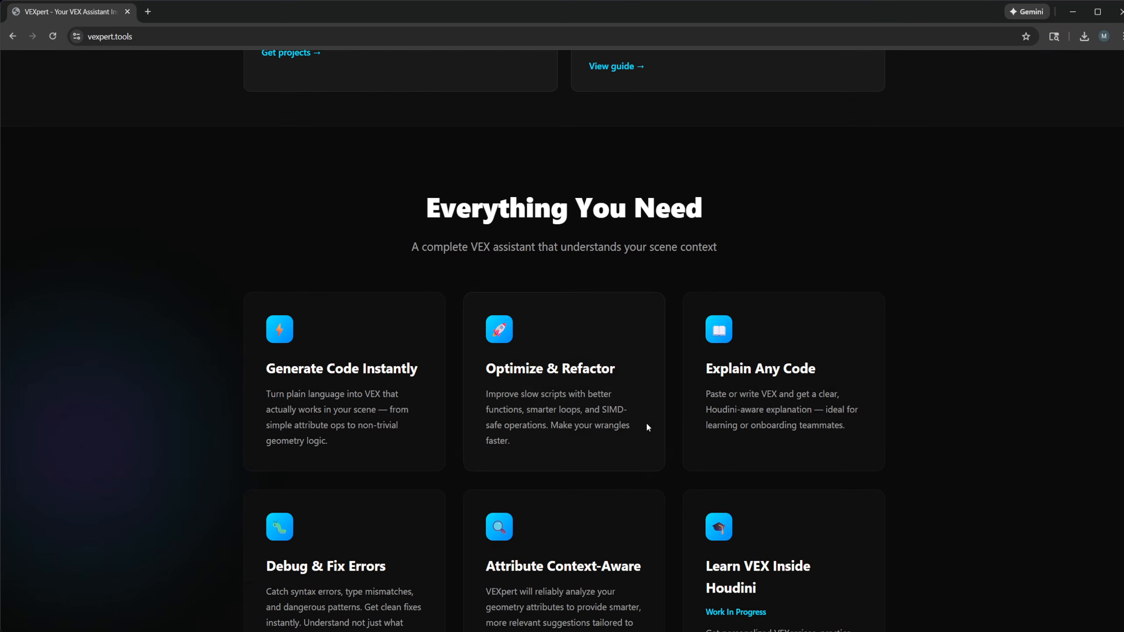
scroll(641, 399, "down", 3)
scroll(892, 463, "down", 1)
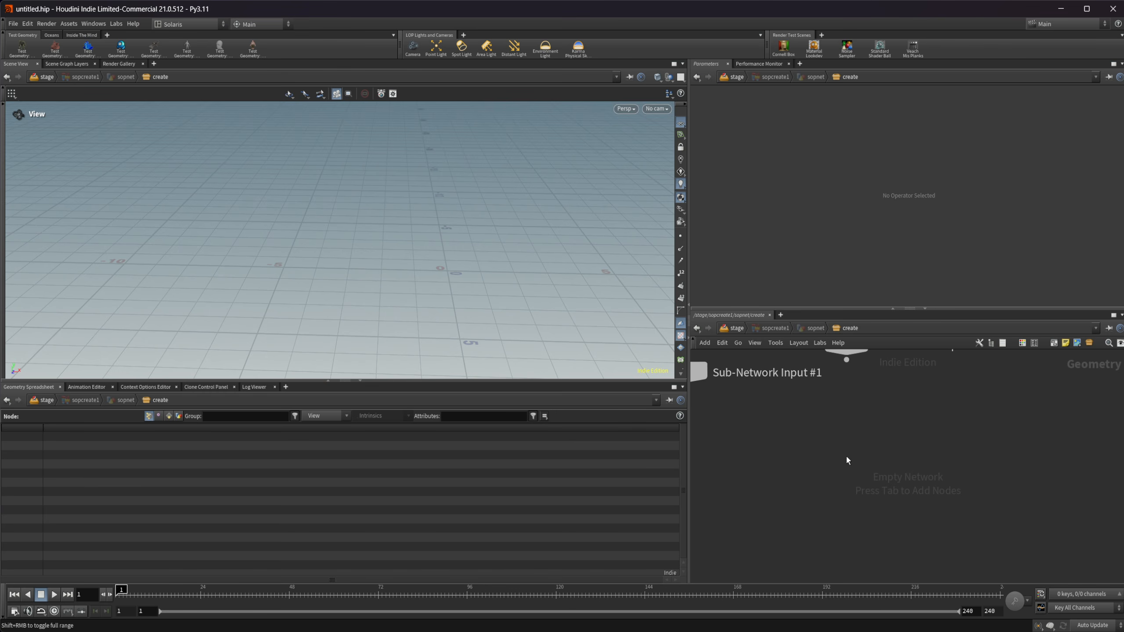
Switch to Houdini and add a VEXpert Attribute Wrangle node to the empty geometry network
key("Tab")
key("Escape")
key("Tab")
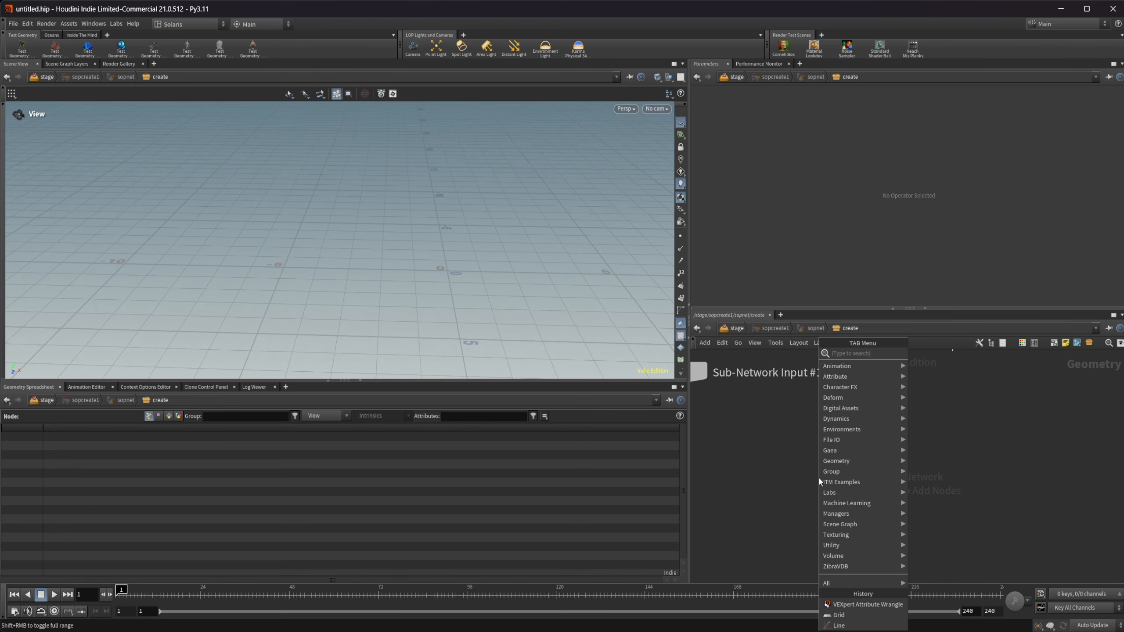
type("vexp")
key("Return")
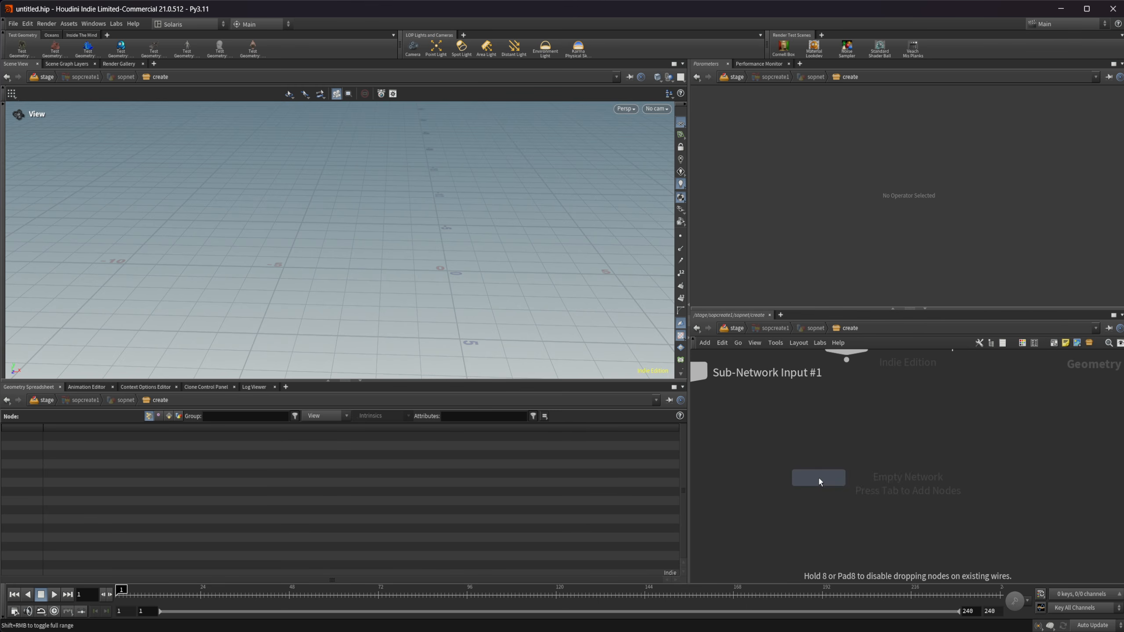
left_click(818, 478)
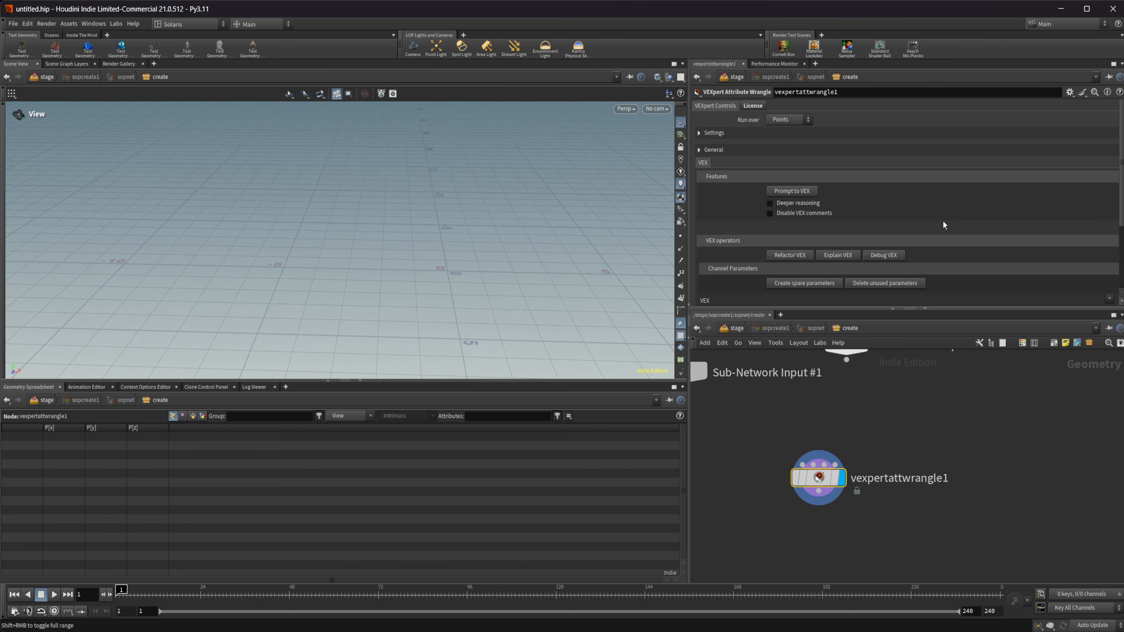
Examine the wrangle's Run over options, its prompt and VEX operator controls, and its VEX code area
scroll(748, 224, "down", 1)
scroll(752, 208, "up", 1)
left_click(799, 119)
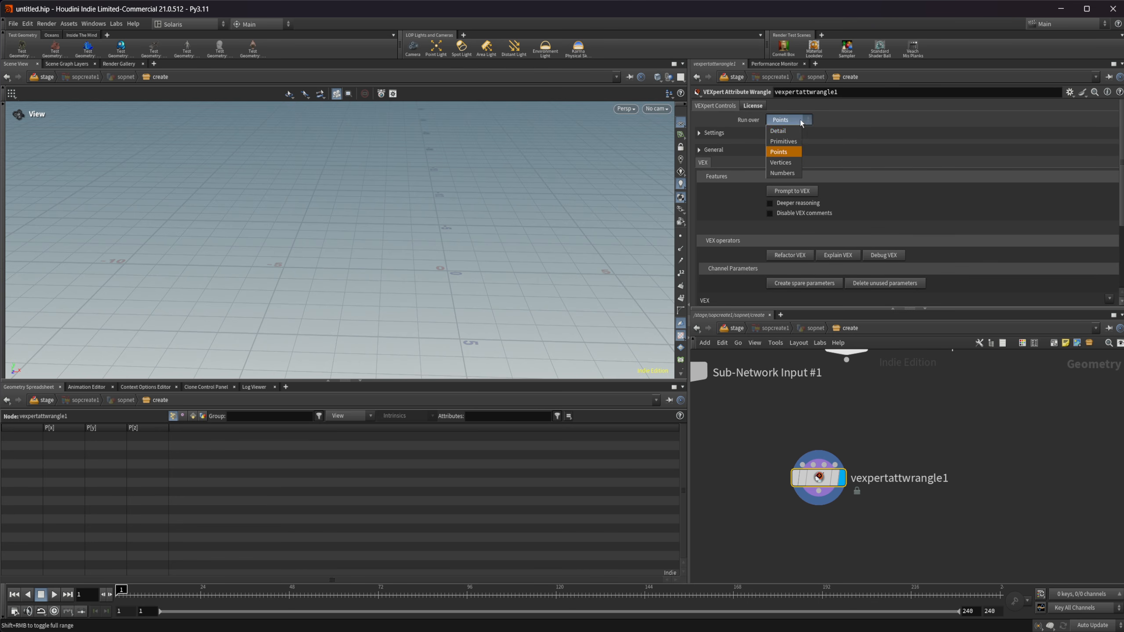
left_click(845, 115)
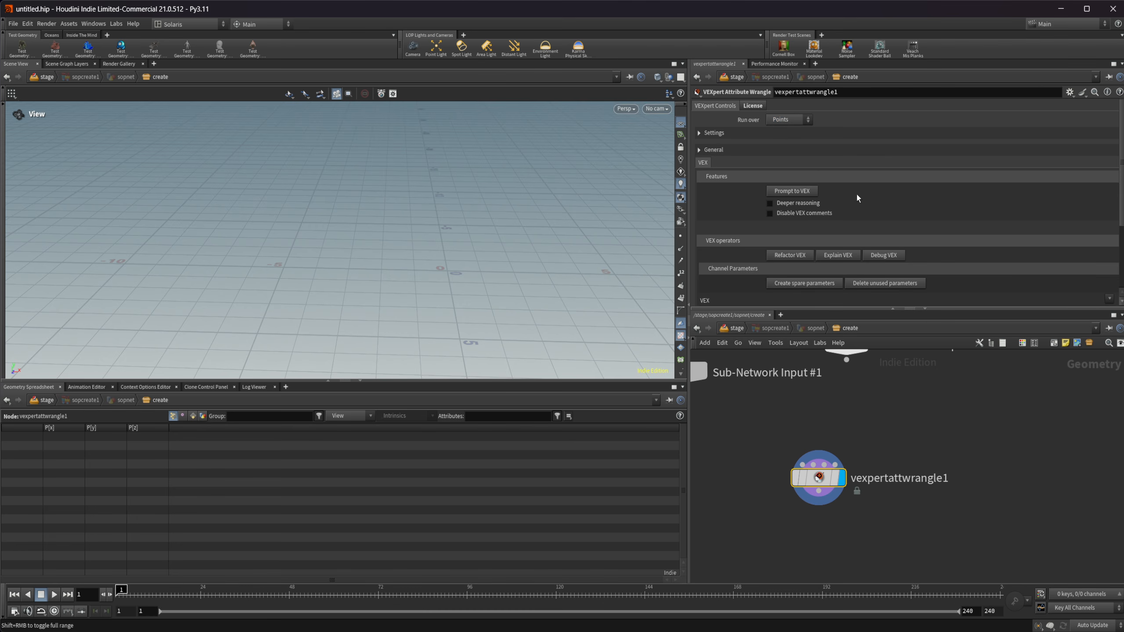
scroll(861, 199, "down", 2)
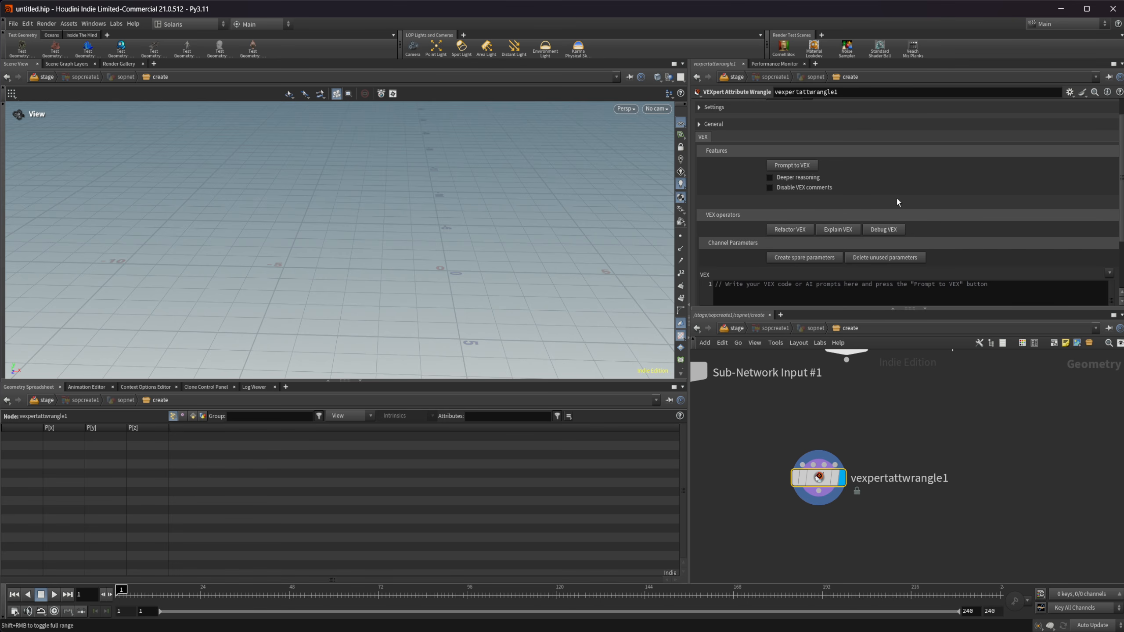
scroll(896, 197, "down", 2)
scroll(897, 202, "down", 1)
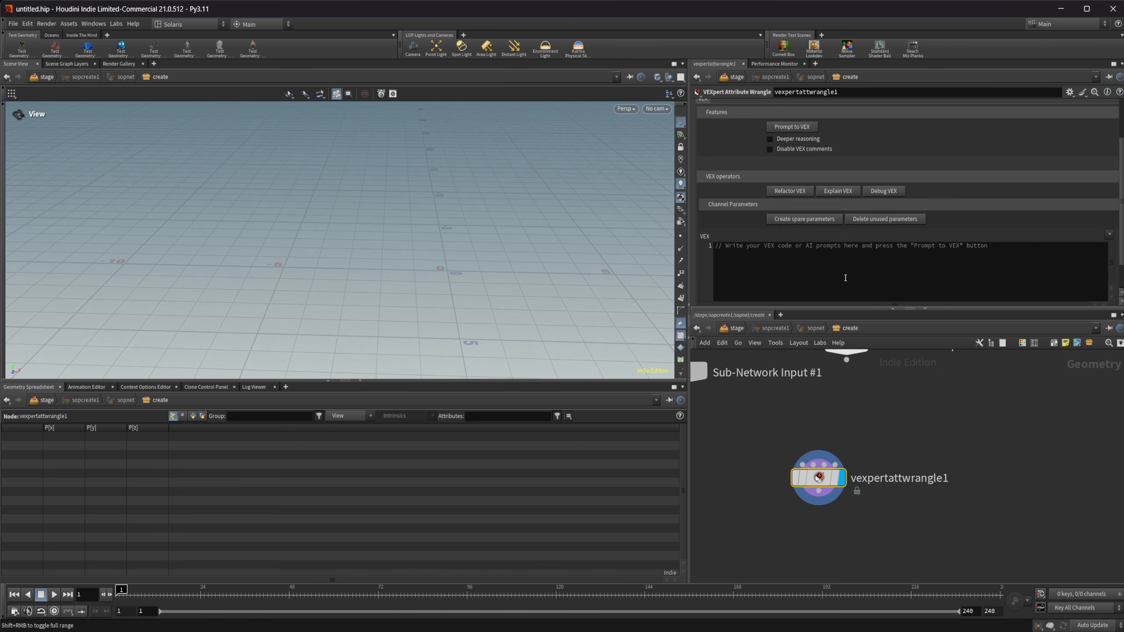
scroll(847, 274, "up", 5)
Set the VEXpert wrangle to run over Detail
left_click(787, 120)
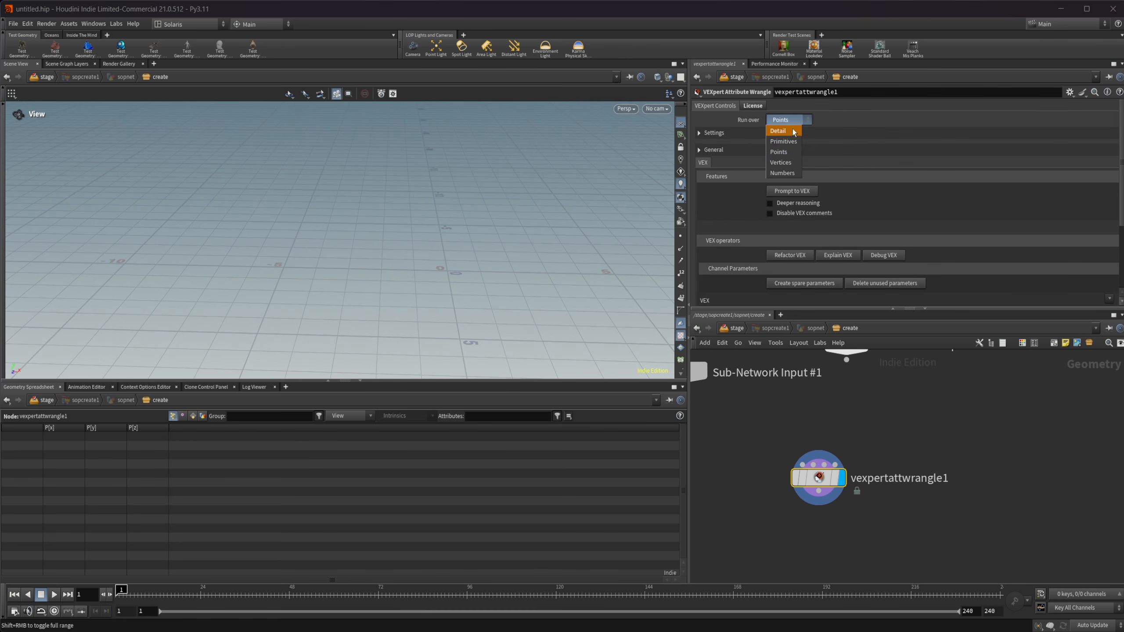
left_click(792, 131)
Replace the placeholder with a prompt for a random number of unconnected points between -1 and 1 in x and z, and generate the VEX
scroll(800, 170, "down", 8)
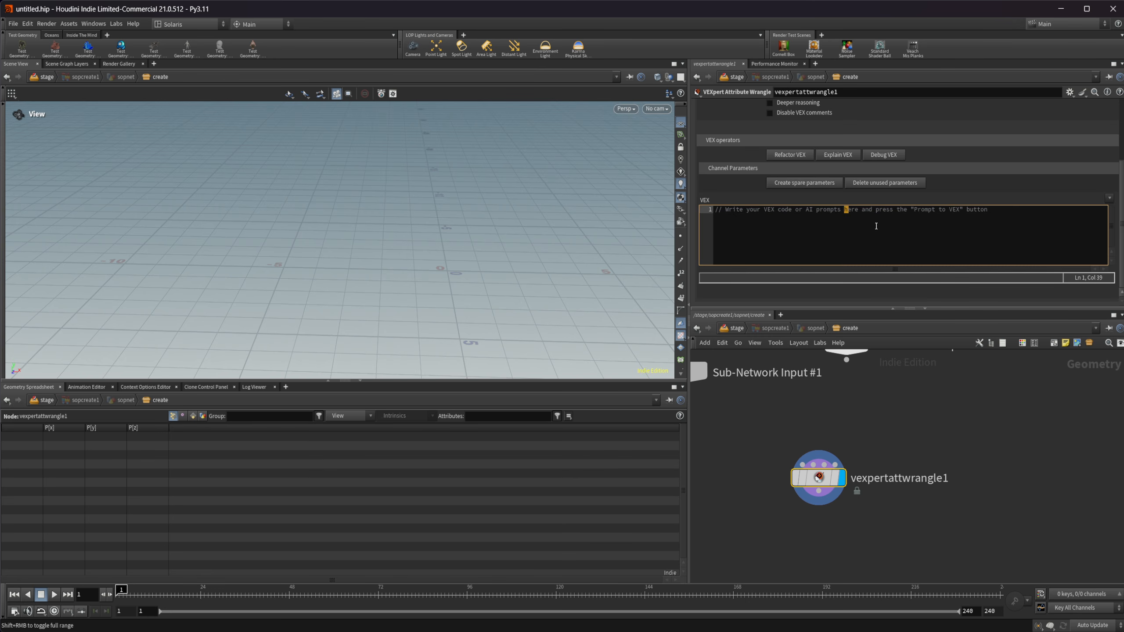
key("ctrl+a")
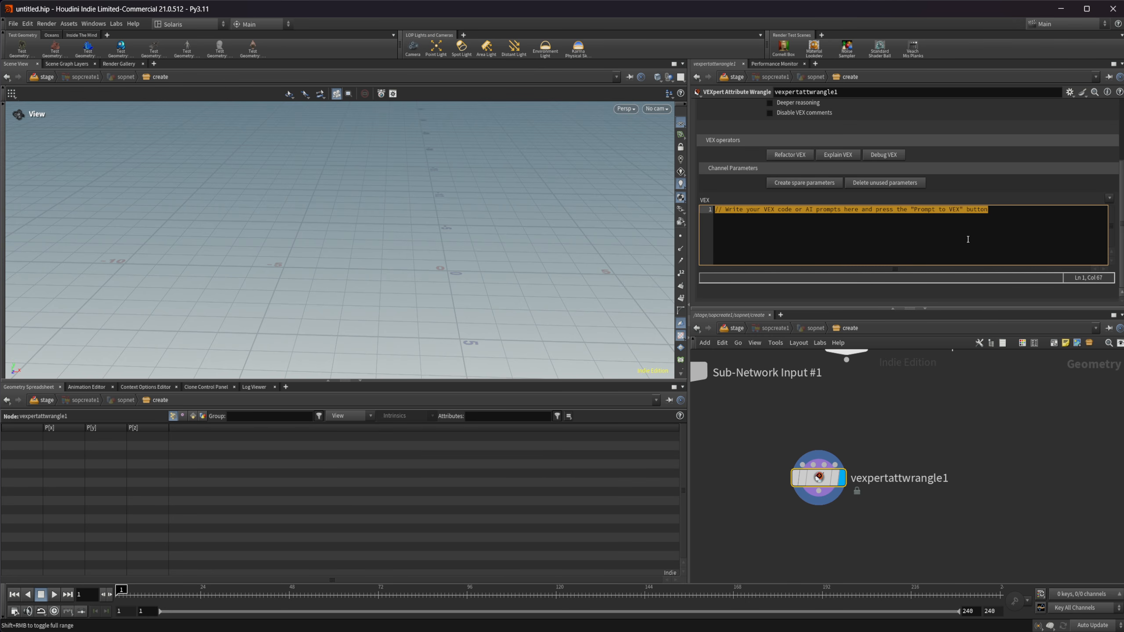
type("Create ")
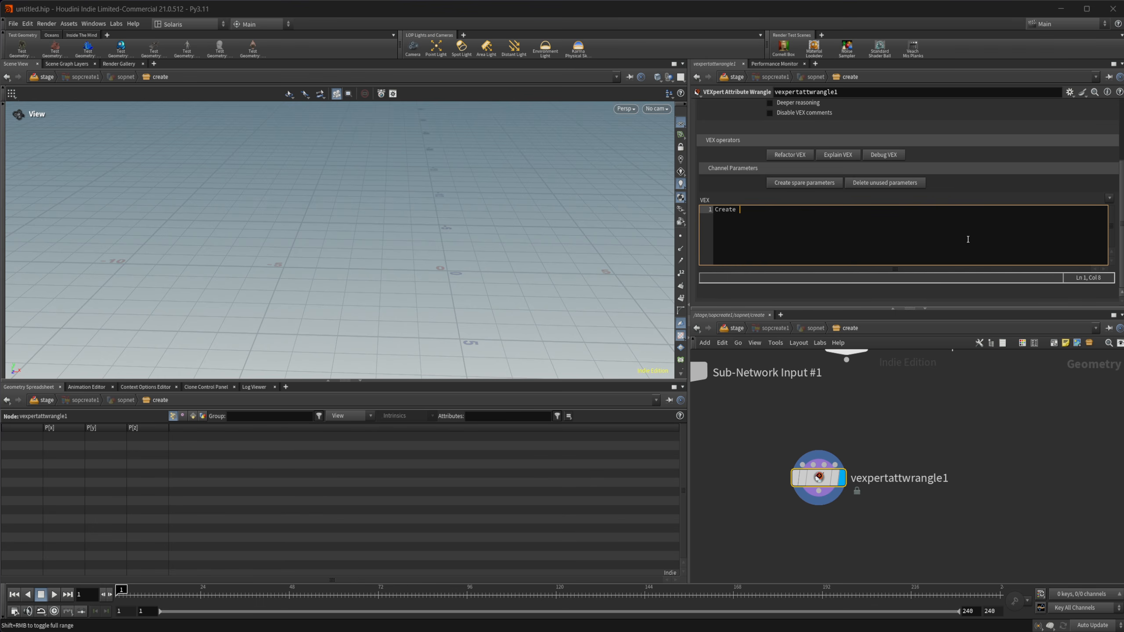
type("a random")
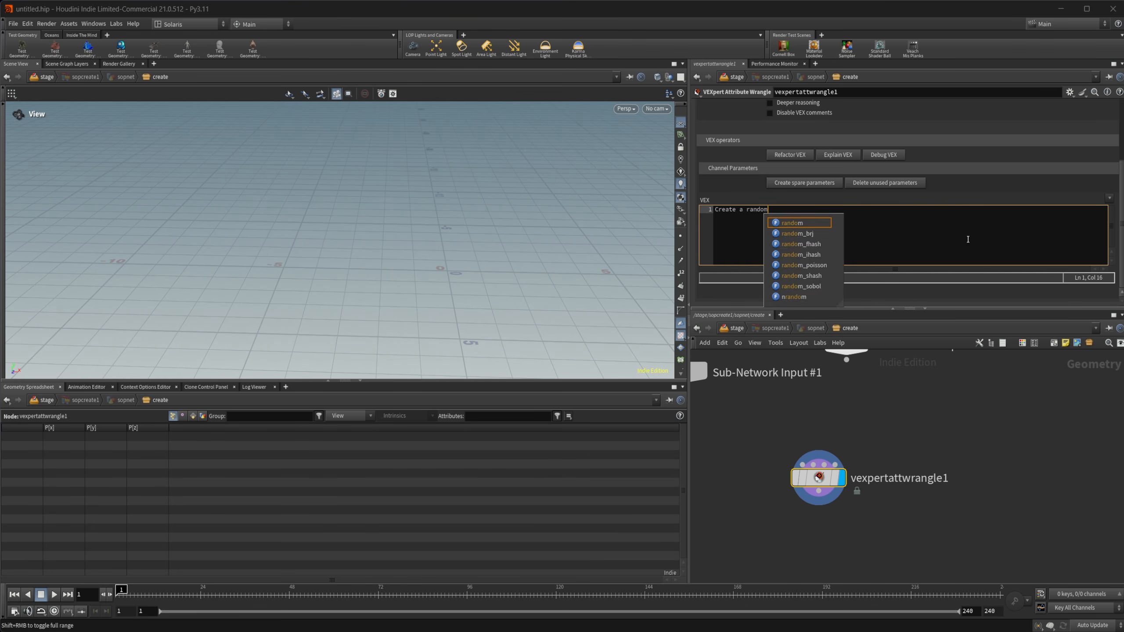
type(" number of points ")
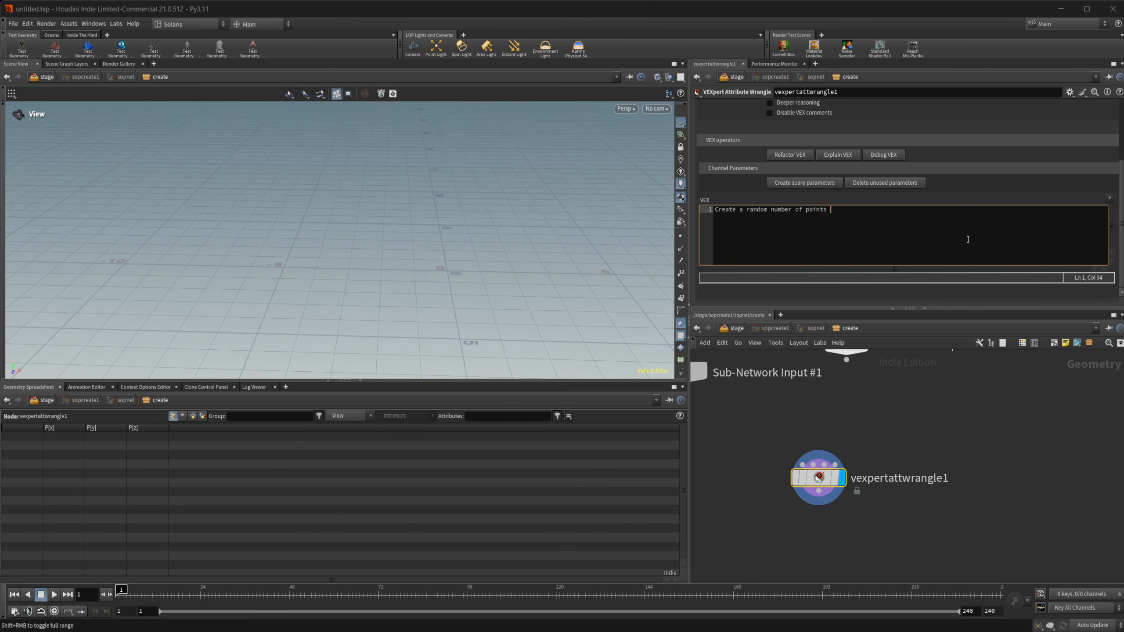
type("between -1 and")
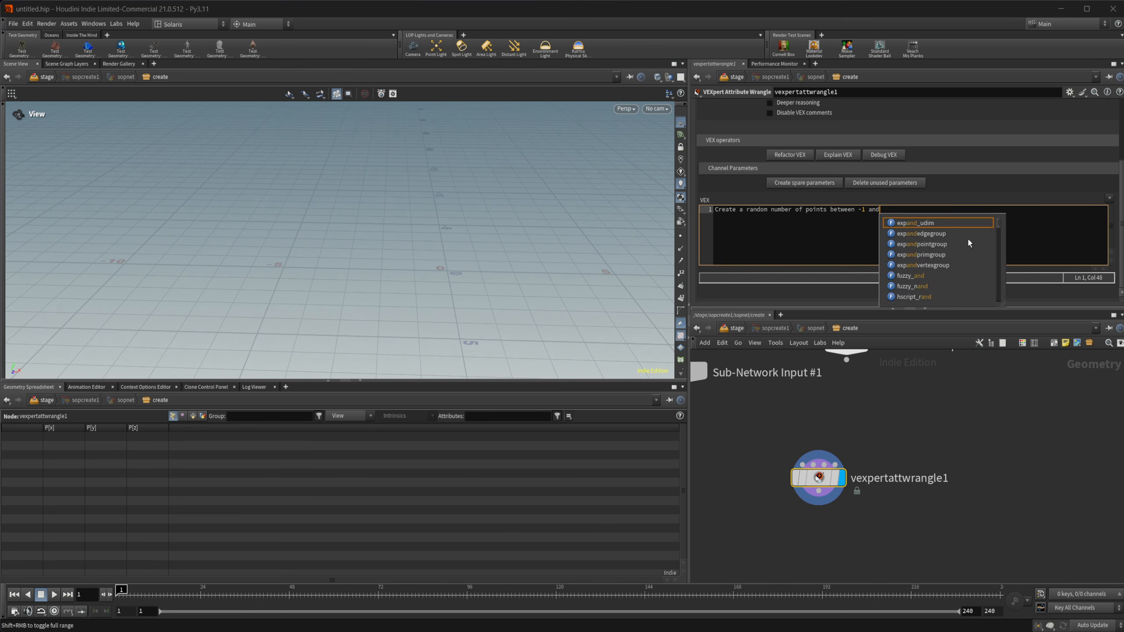
type(" 1 in the ")
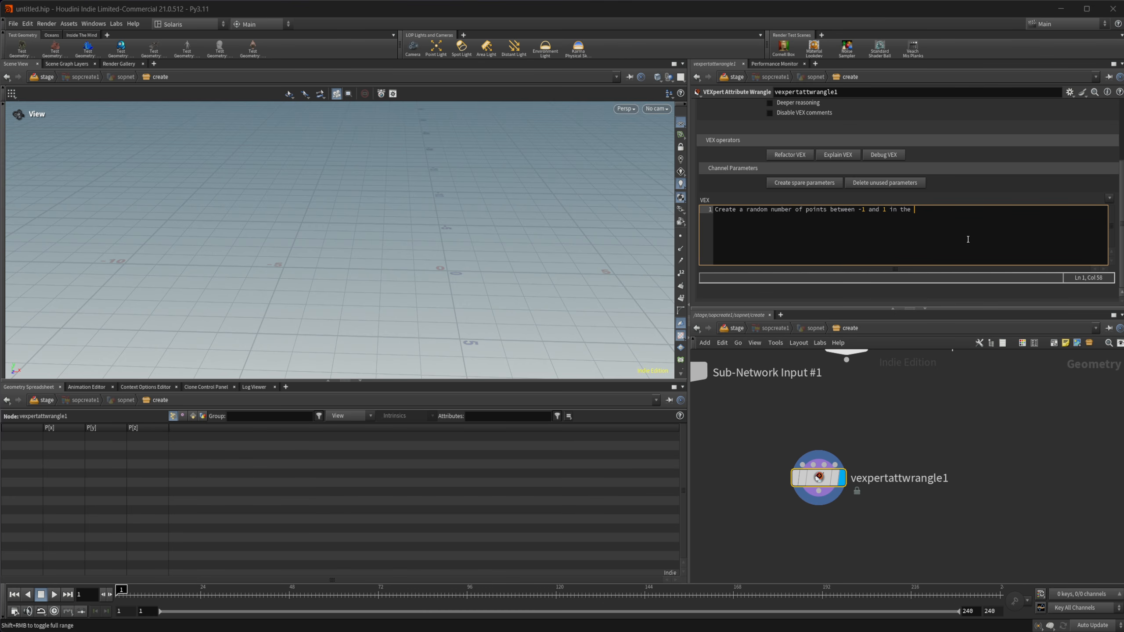
type("x and z axis. Do not connnect the points. Only create them.")
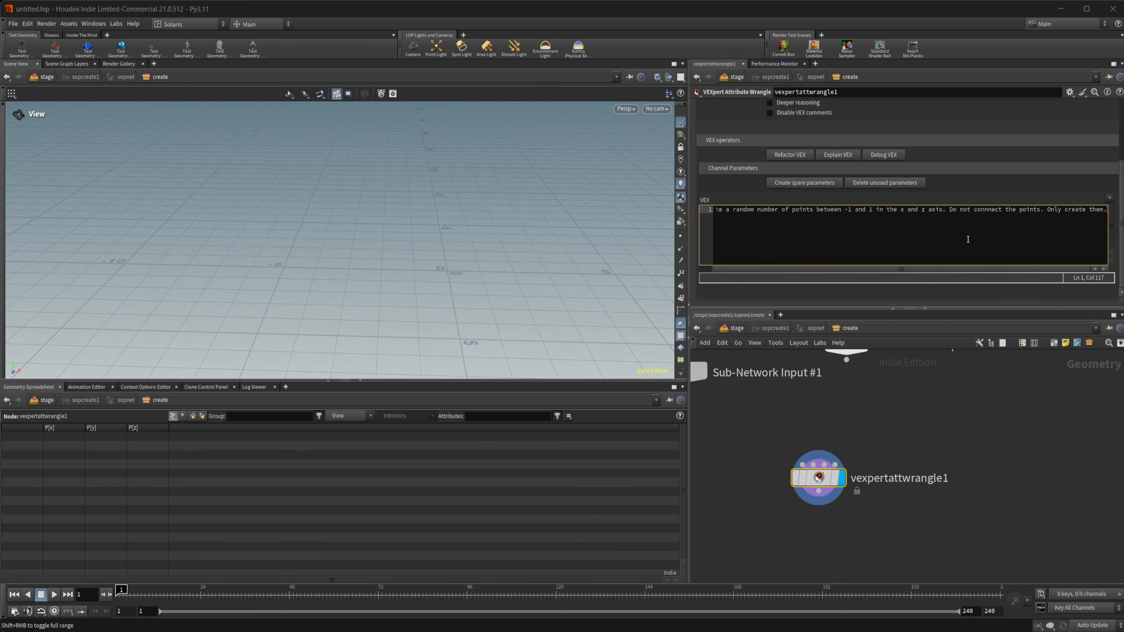
scroll(824, 190, "up", 4)
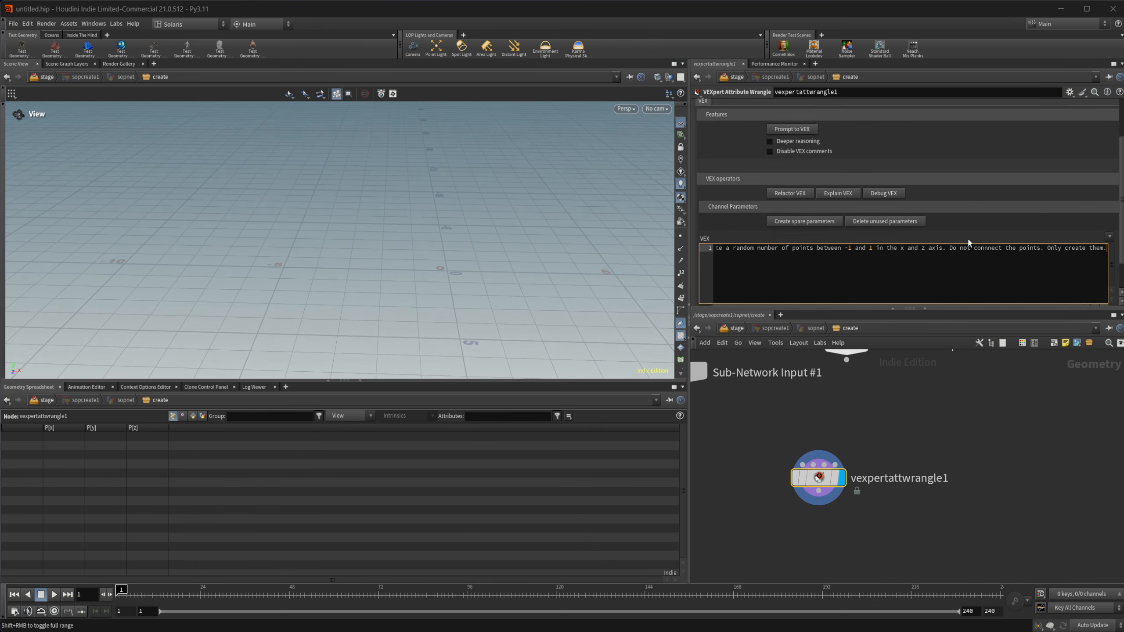
left_click(792, 168)
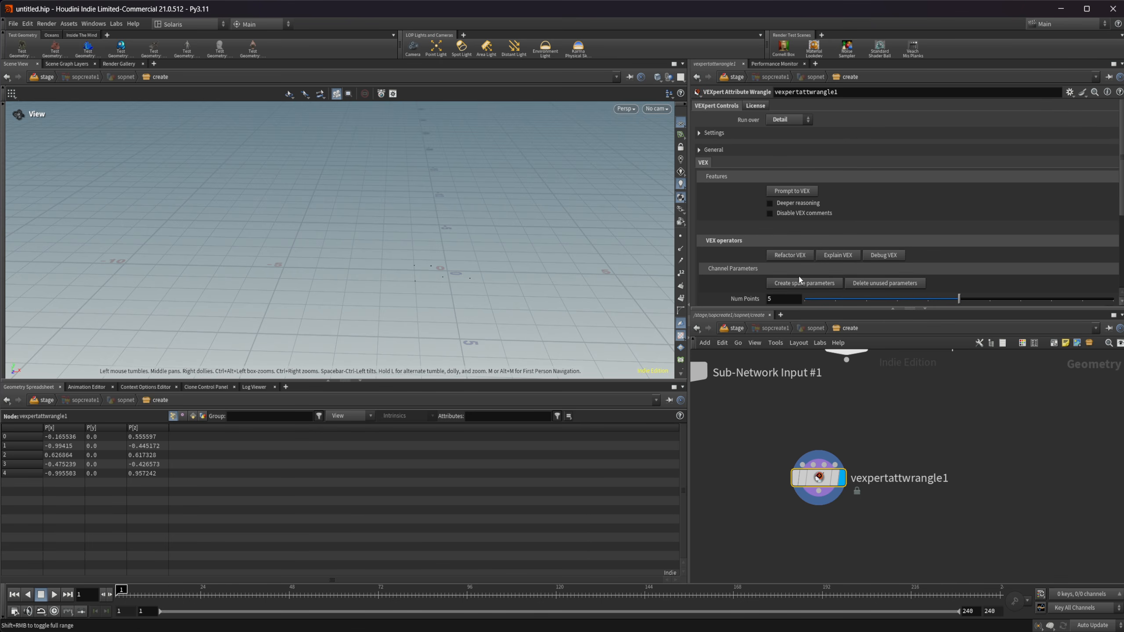
Raise the wrangle's Num Points parameter to 10
left_click_drag(426, 276, 333, 311)
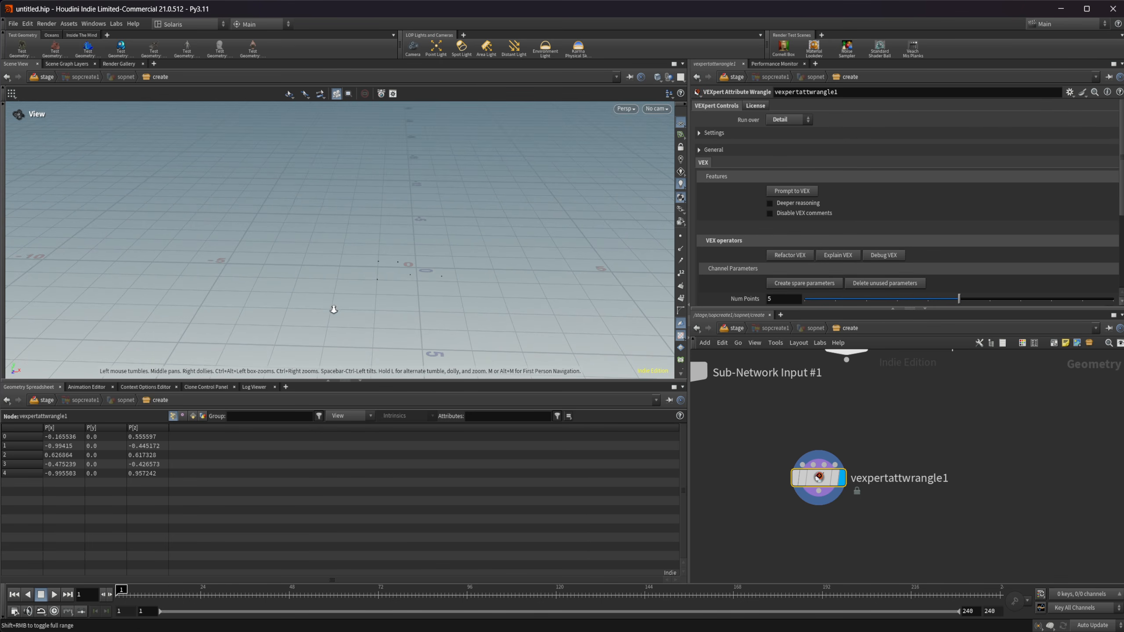
scroll(782, 268, "down", 3)
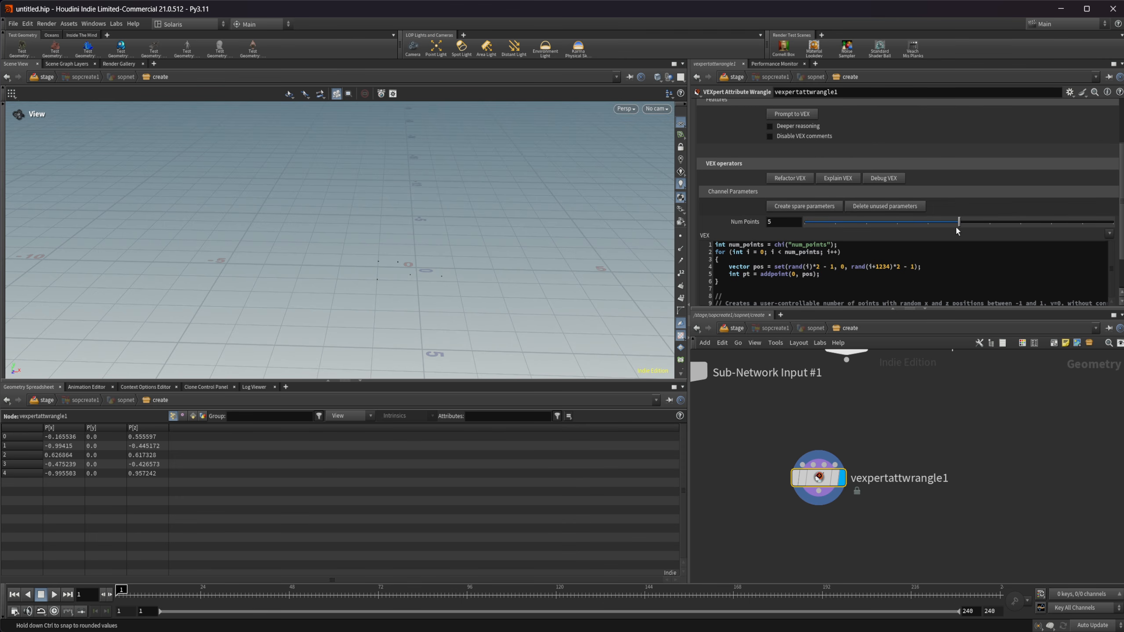
left_click_drag(963, 221, 1113, 221)
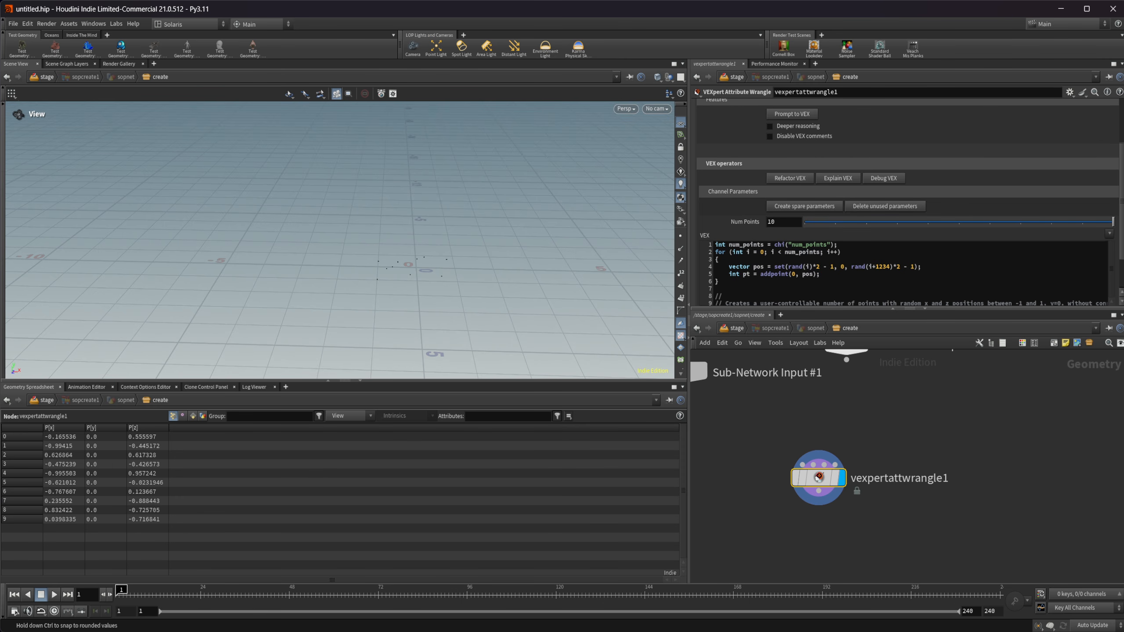
Refactor the VEX with the instruction "Change the range for the x and z axis from -1 to 1 to -10 to 10"
scroll(845, 280, "down", 1)
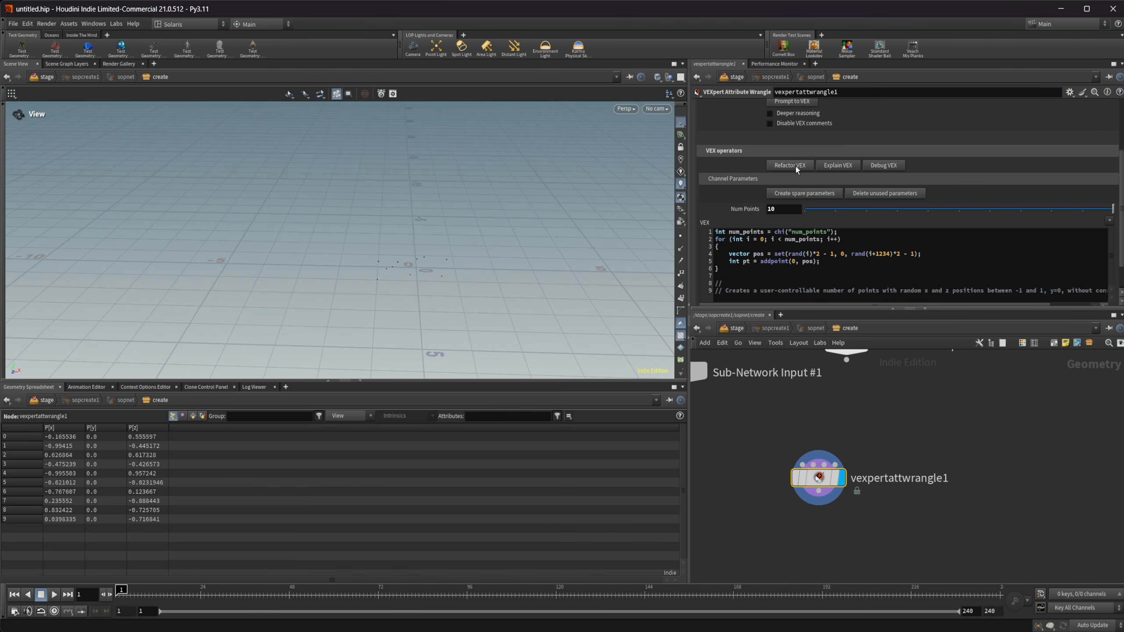
left_click(797, 167)
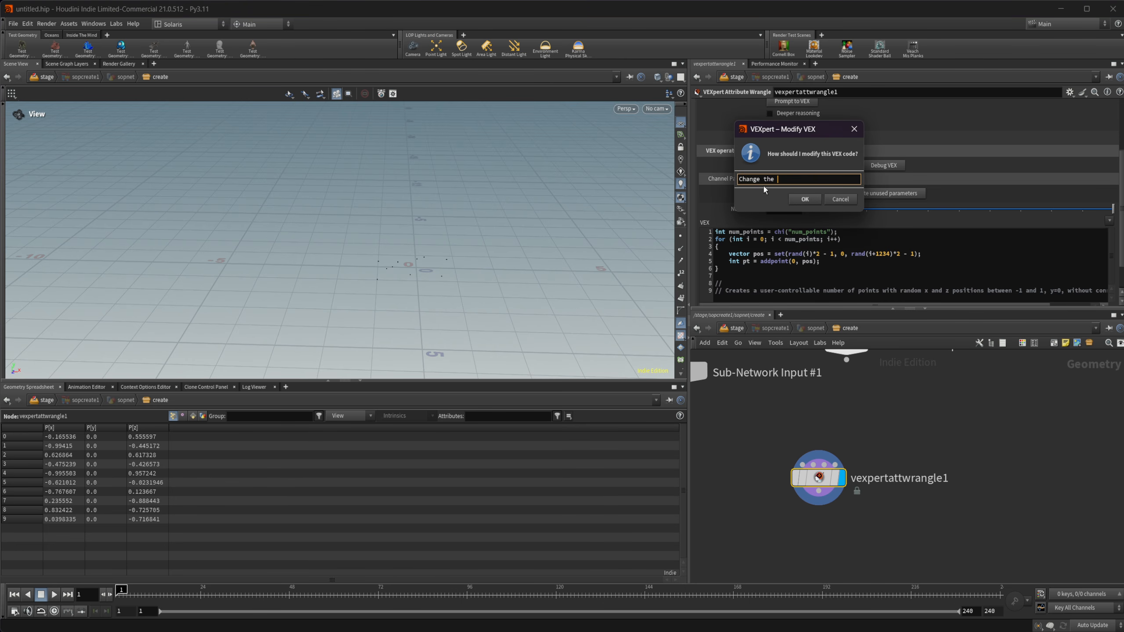
type("Change the range for the ")
type("x and")
type(" z axis from ")
type("-1 to 1")
type(" to")
type(" -")
type("10 to")
type(" 10")
left_click(802, 197)
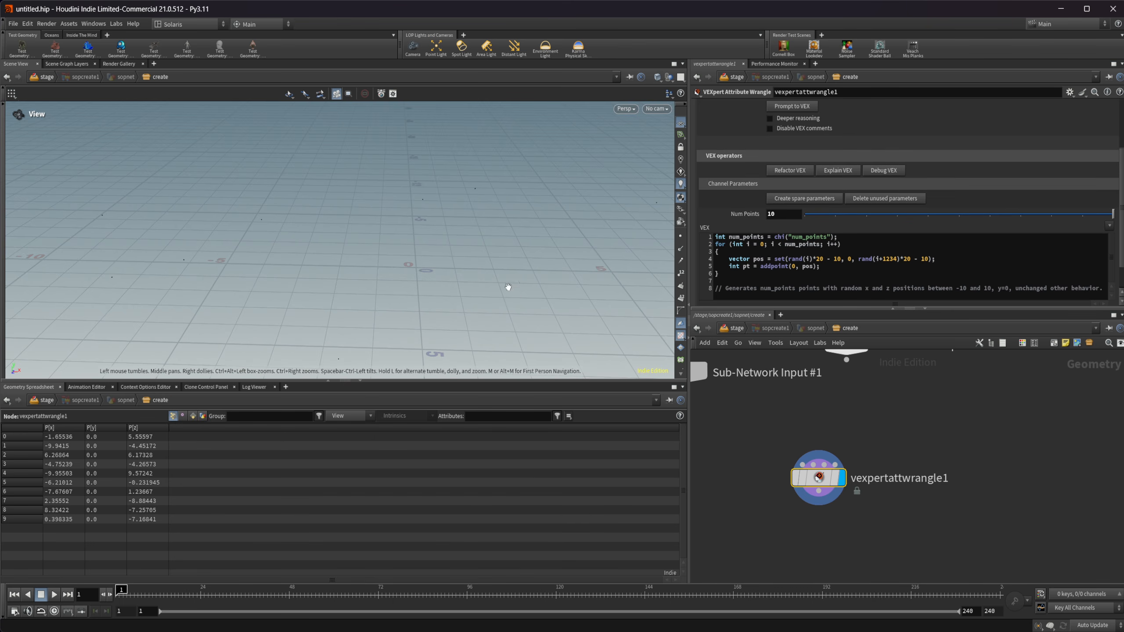
Set the first wrangle's Num Points parameter to 100
left_click_drag(508, 287, 389, 238)
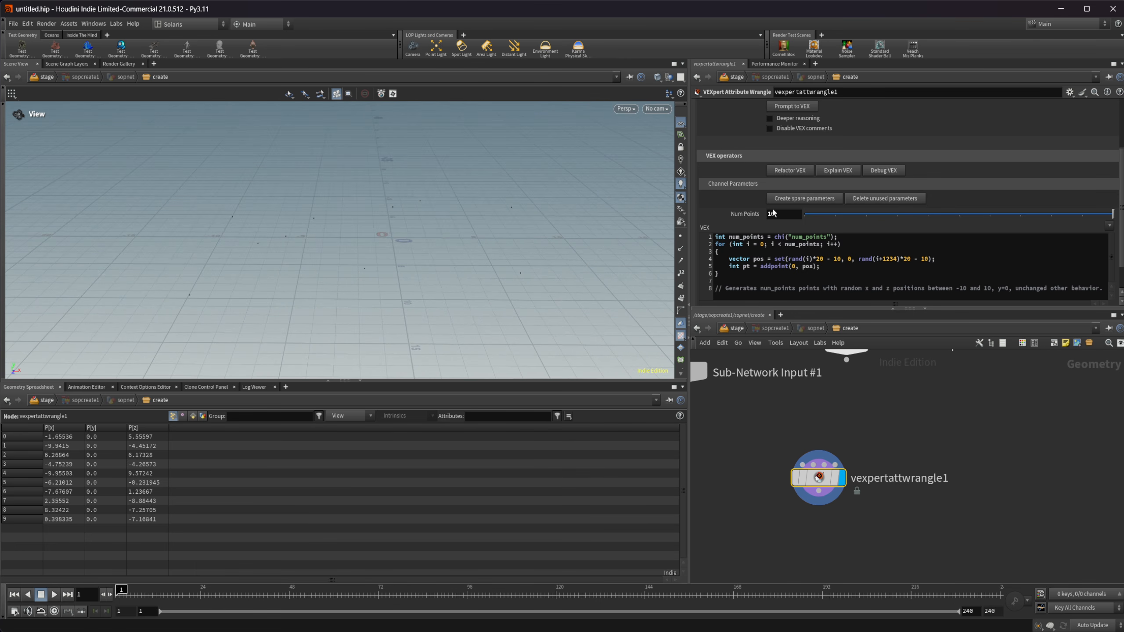
left_click_drag(778, 215, 753, 216)
type("100")
key("Return")
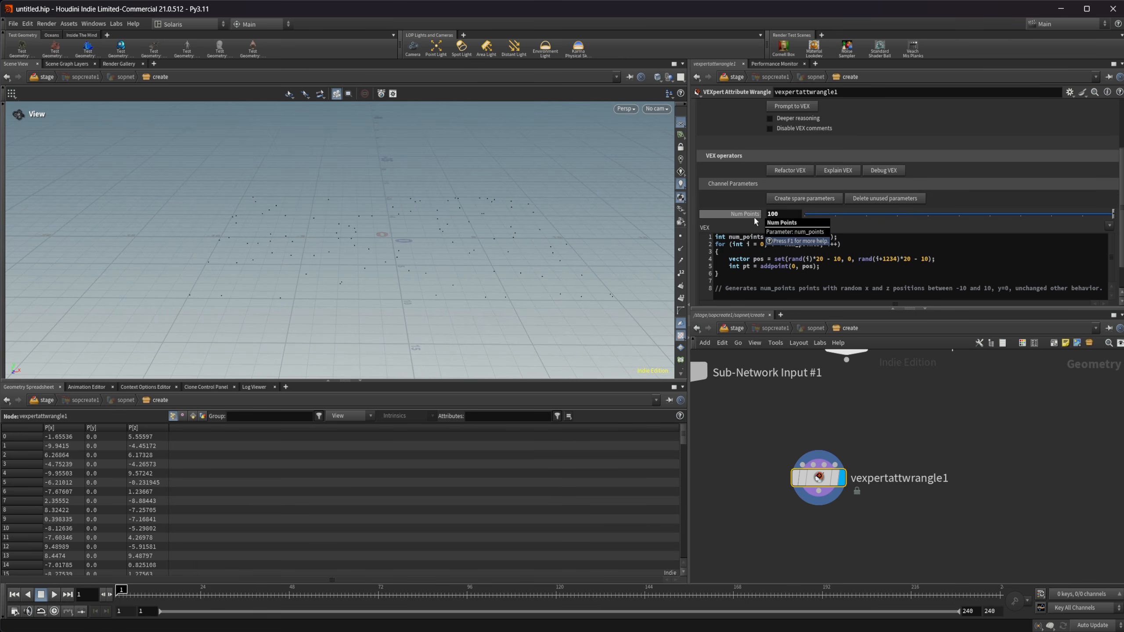
Add a second VEXpert Attribute Wrangle below the first one, connected to its output
middle_click_drag(906, 443, 887, 404)
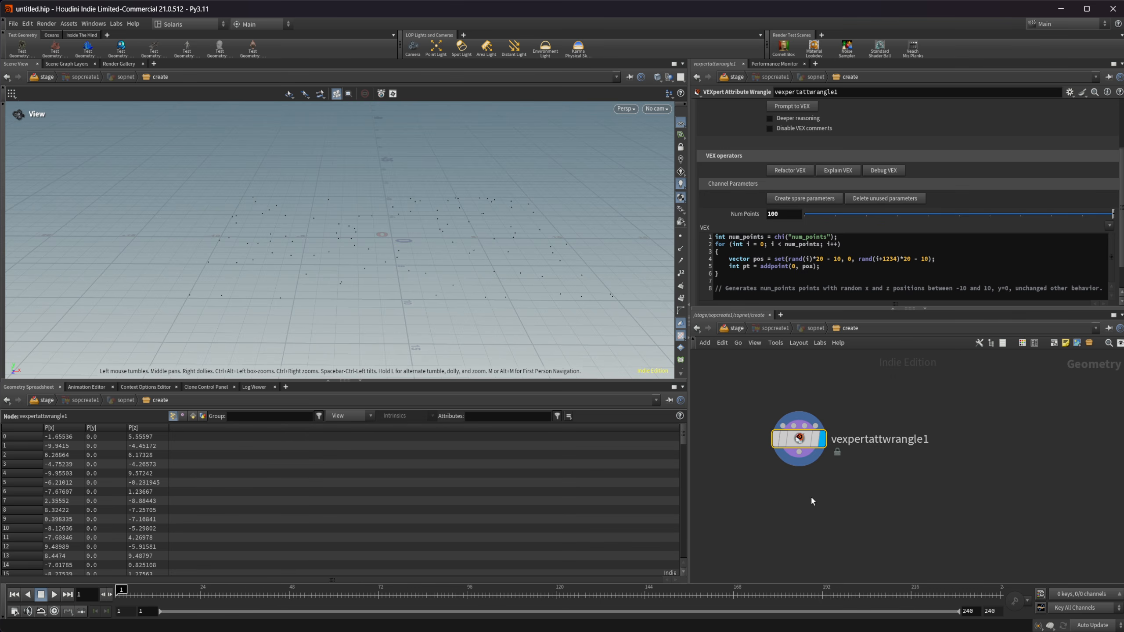
key("Tab")
type("vext")
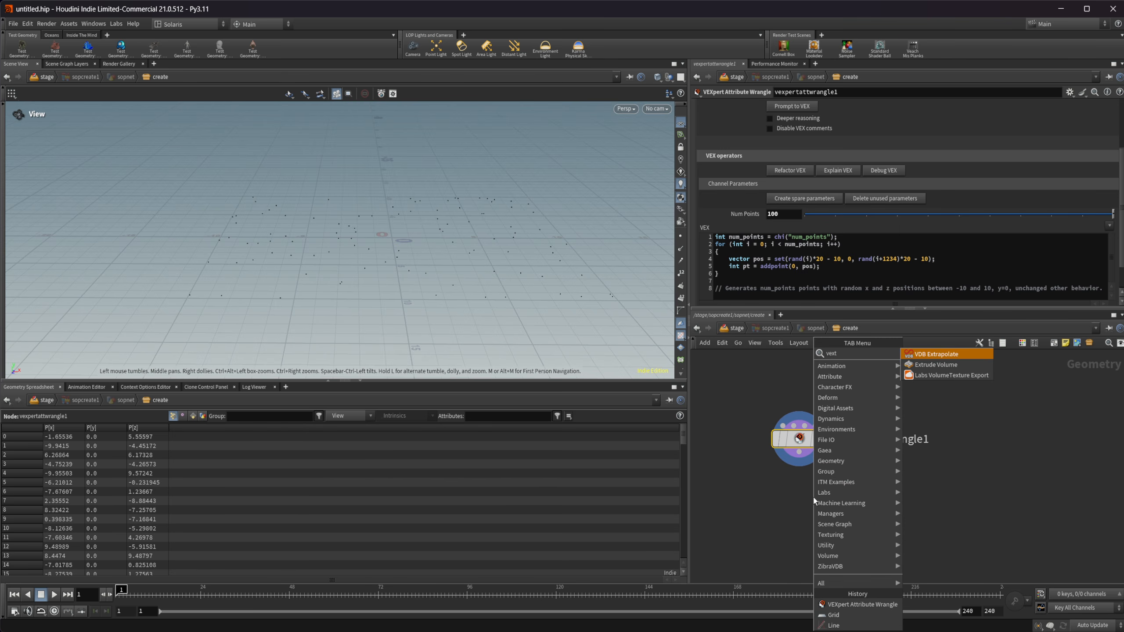
key("BackSpace")
key("BackSpace")
type("p")
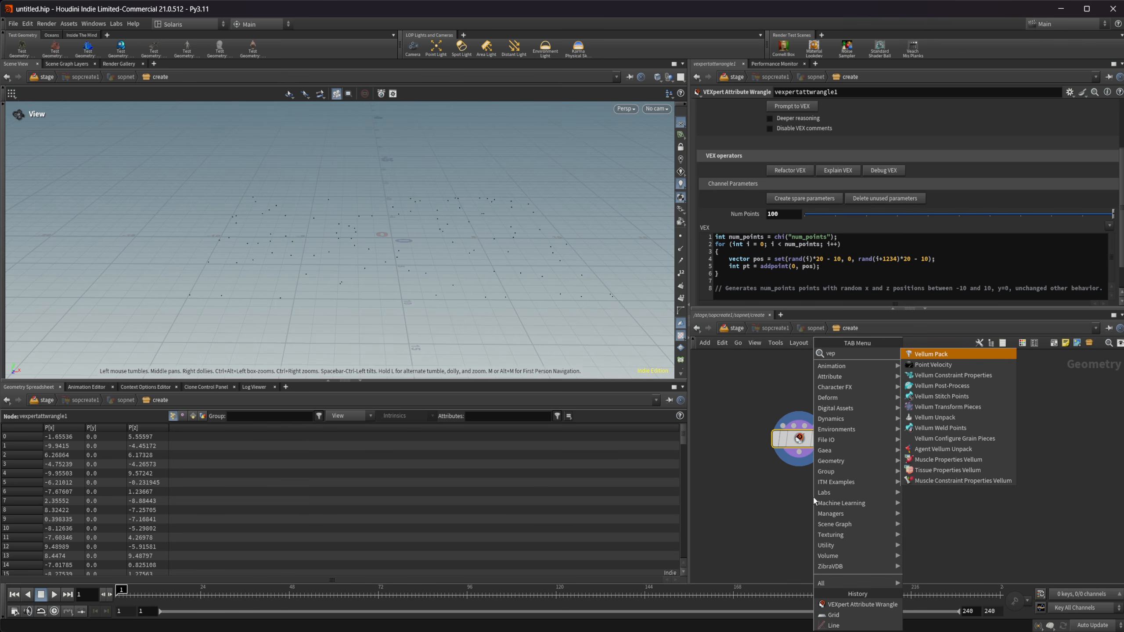
key("BackSpace")
type("xper")
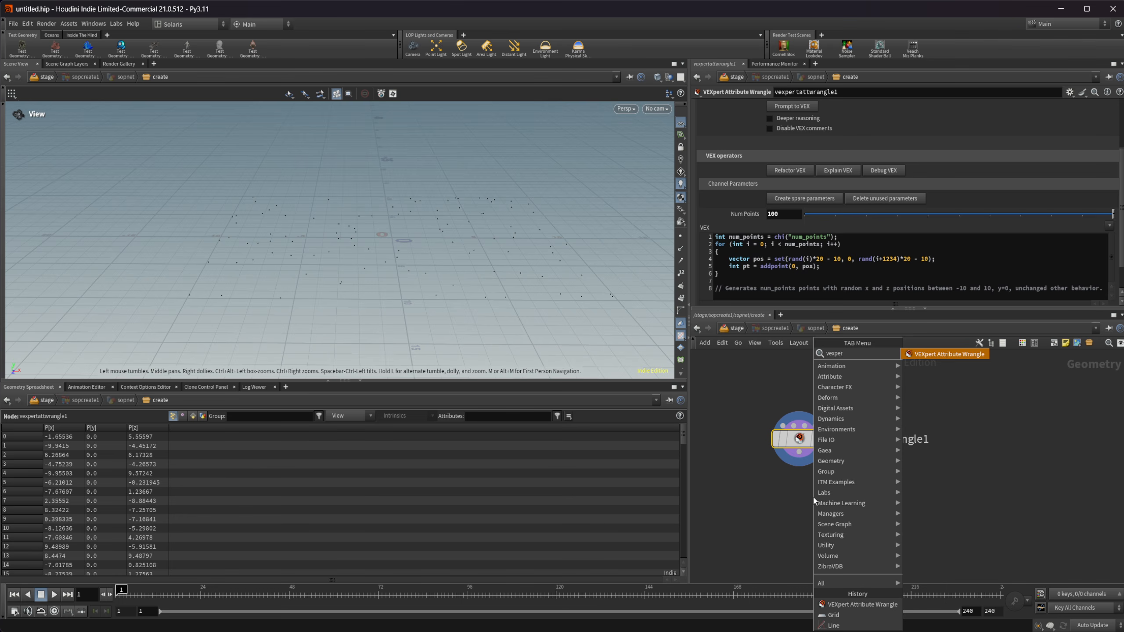
key("Return")
left_click(798, 494)
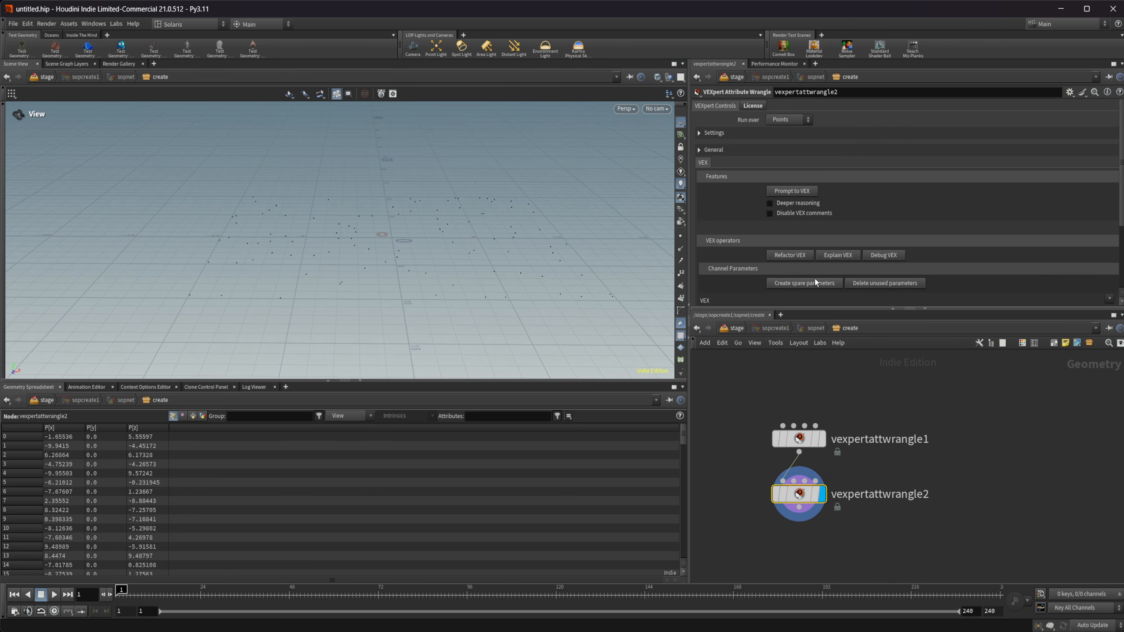
Replace the placeholder in the second wrangle's VEX editor with the prompt "Create a random pscale for each point"
scroll(730, 222, "down", 4)
left_click(746, 257)
key("ctrl+a")
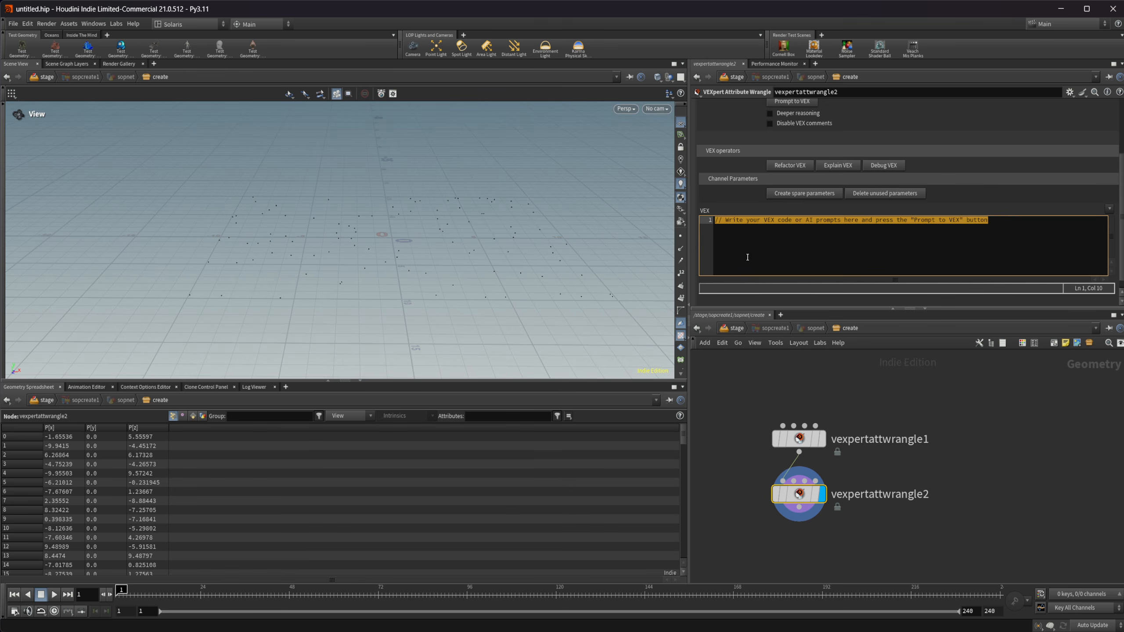
type("crre")
key("BackSpace")
key("BackSpace")
key("BackSpace")
key("BackSpace")
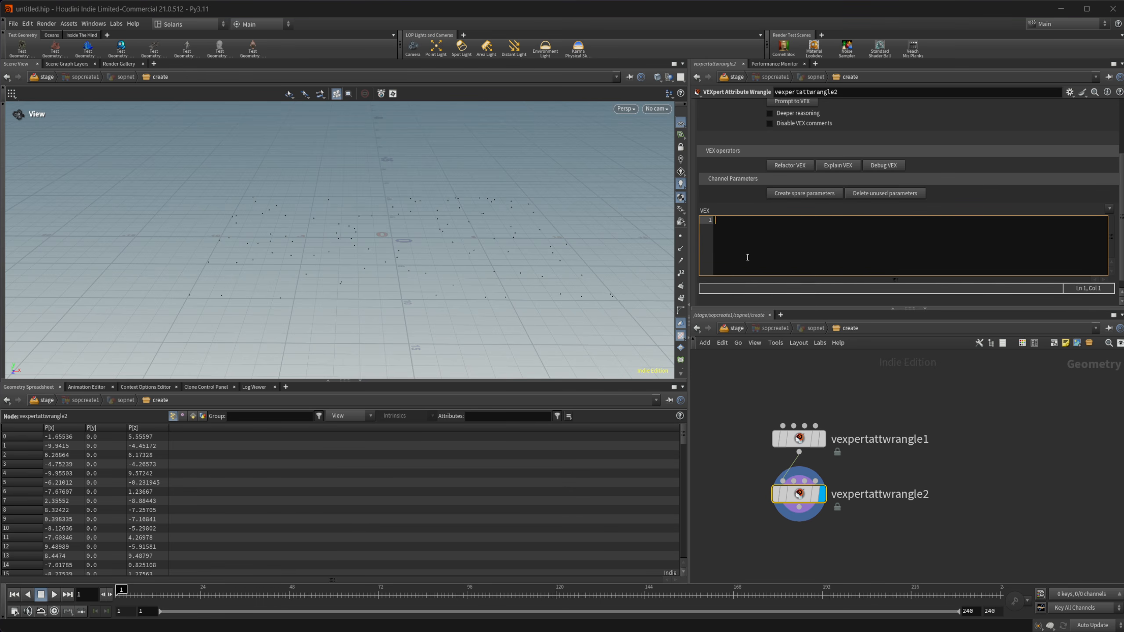
type("Create a random pscale for each")
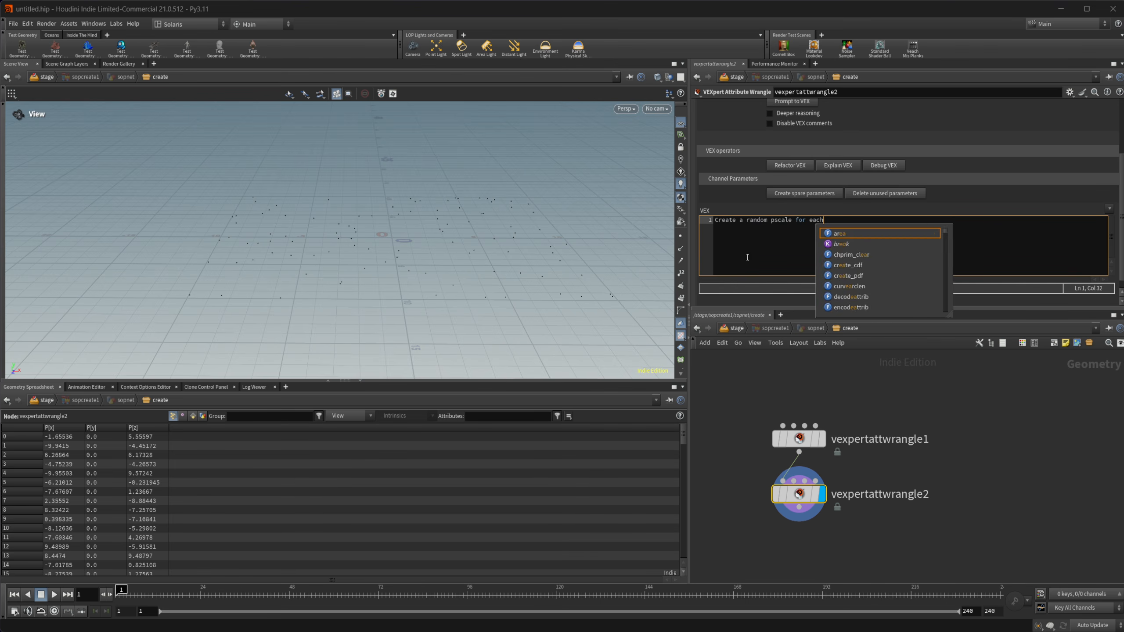
type(" point a")
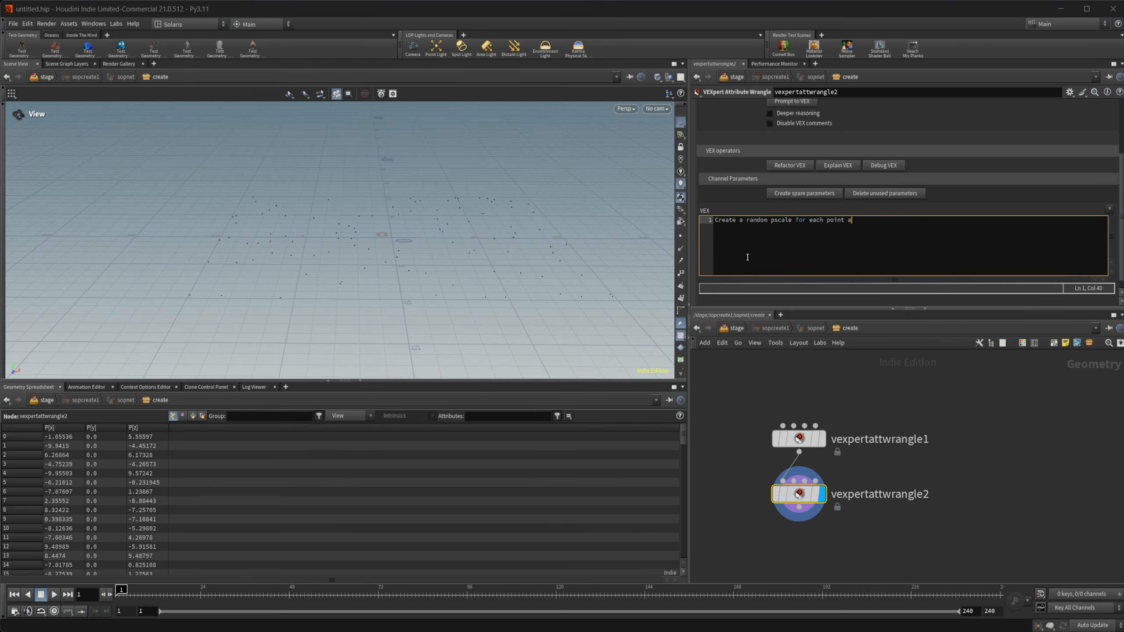
Continue the prompt with "and a random integer attribute called class that is either 0,1 or 2 for its value"
type("nd a random")
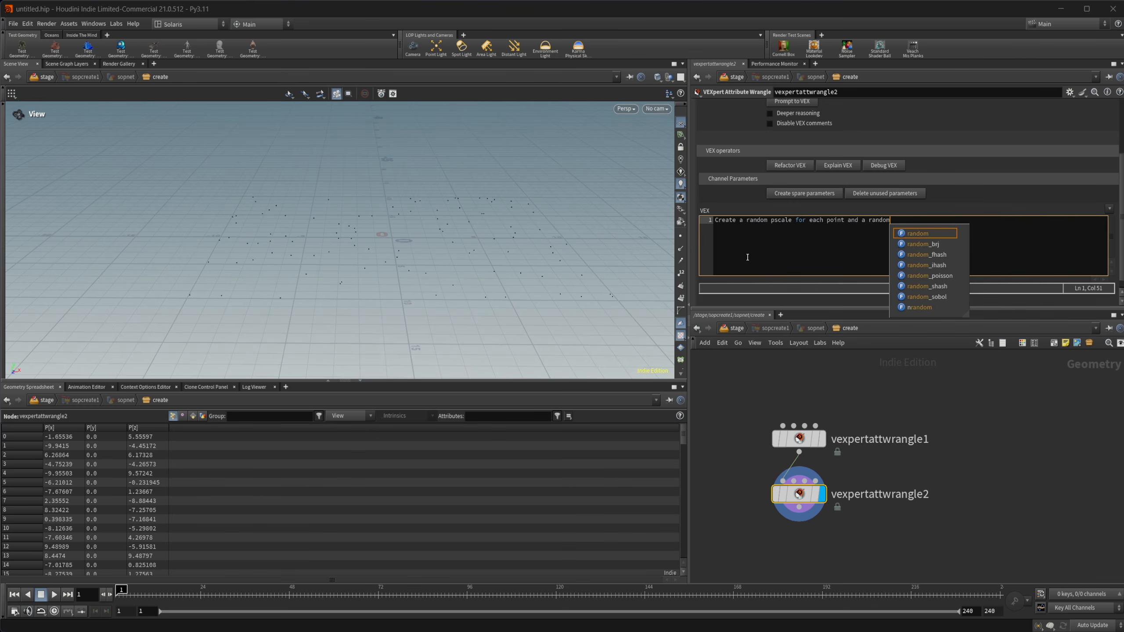
type(" attr")
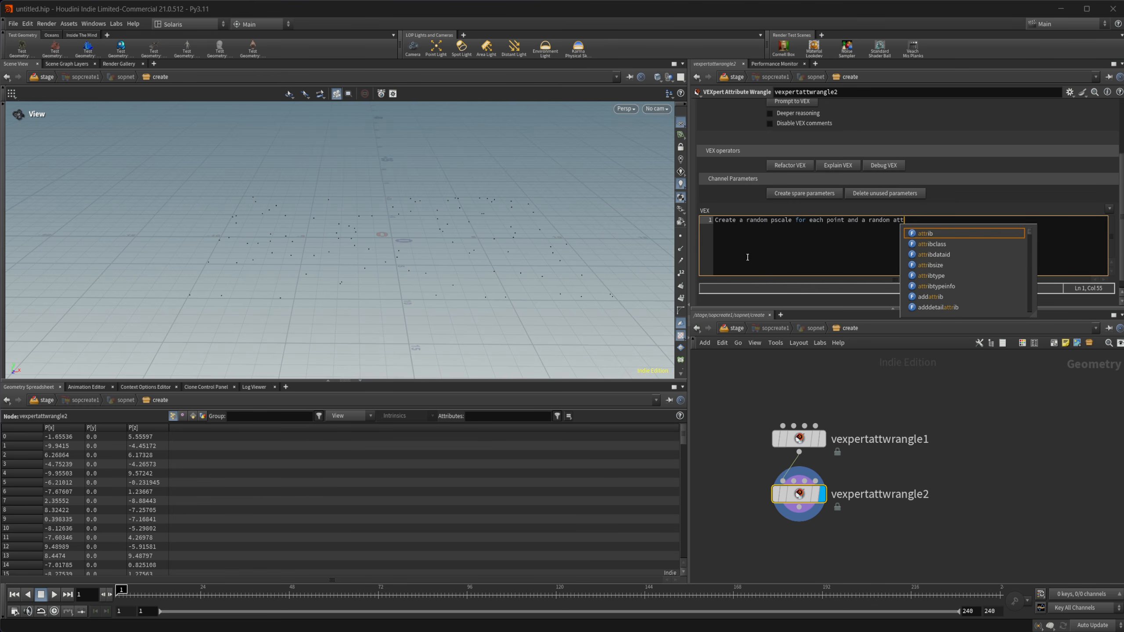
key("BackSpace")
key("BackSpace")
key("BackSpace")
type("integer ")
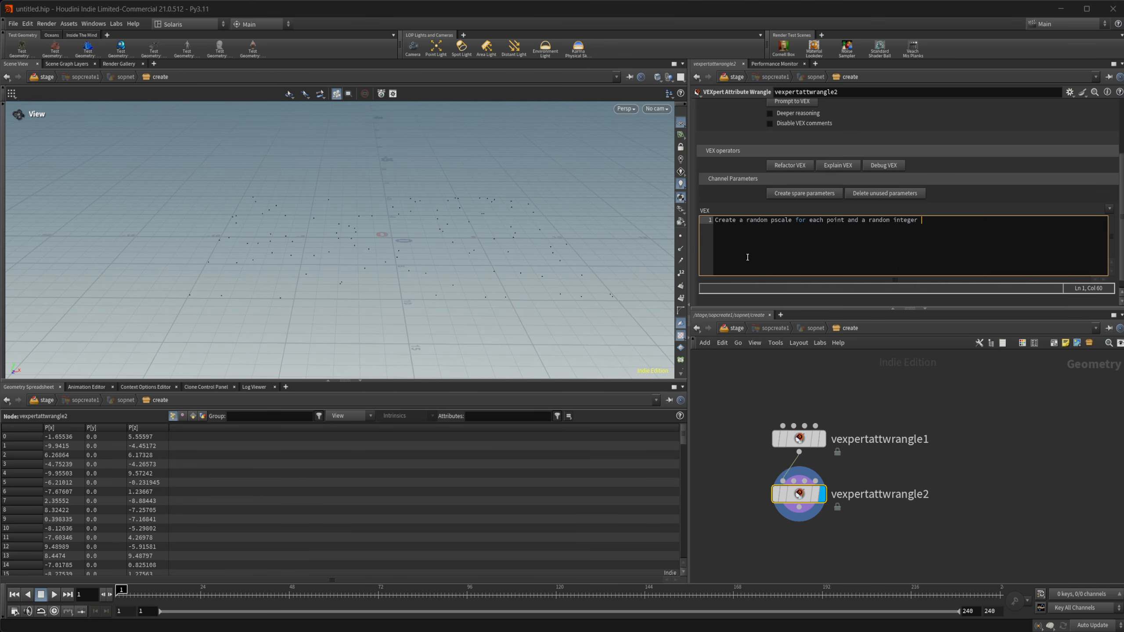
type("attribute")
type(" called class that ")
type("is either")
type("o, 1")
type(" or")
key("BackSpace")
key("BackSpace")
key("BackSpace")
key("BackSpace")
key("BackSpace")
key("BackSpace")
type("0")
key("BackSpace")
type(",1 or")
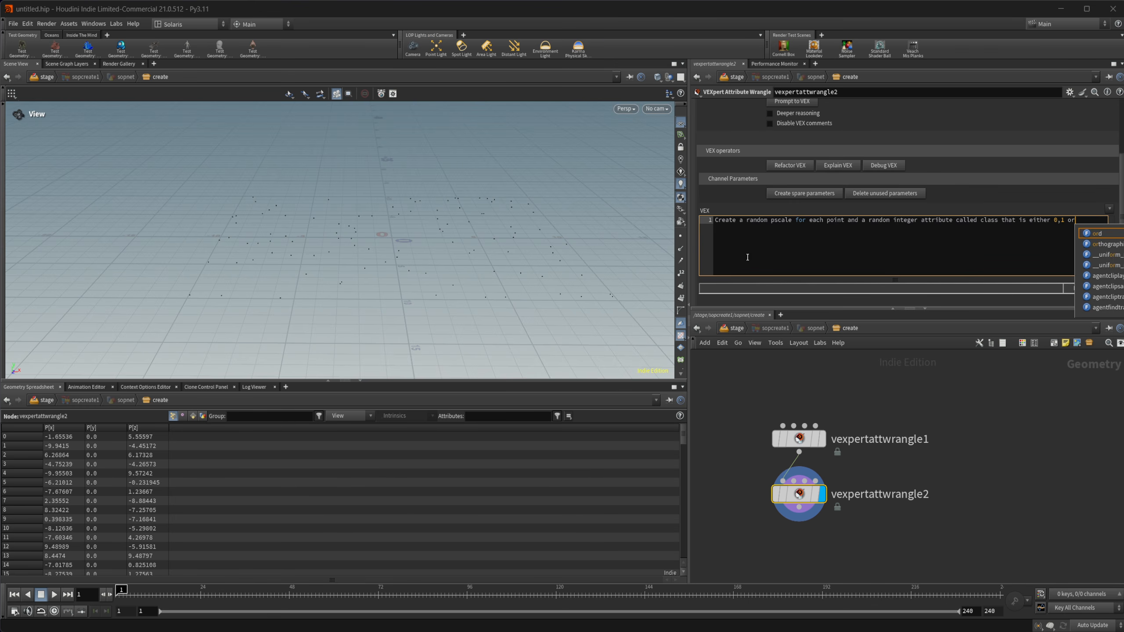
type(" 2 f")
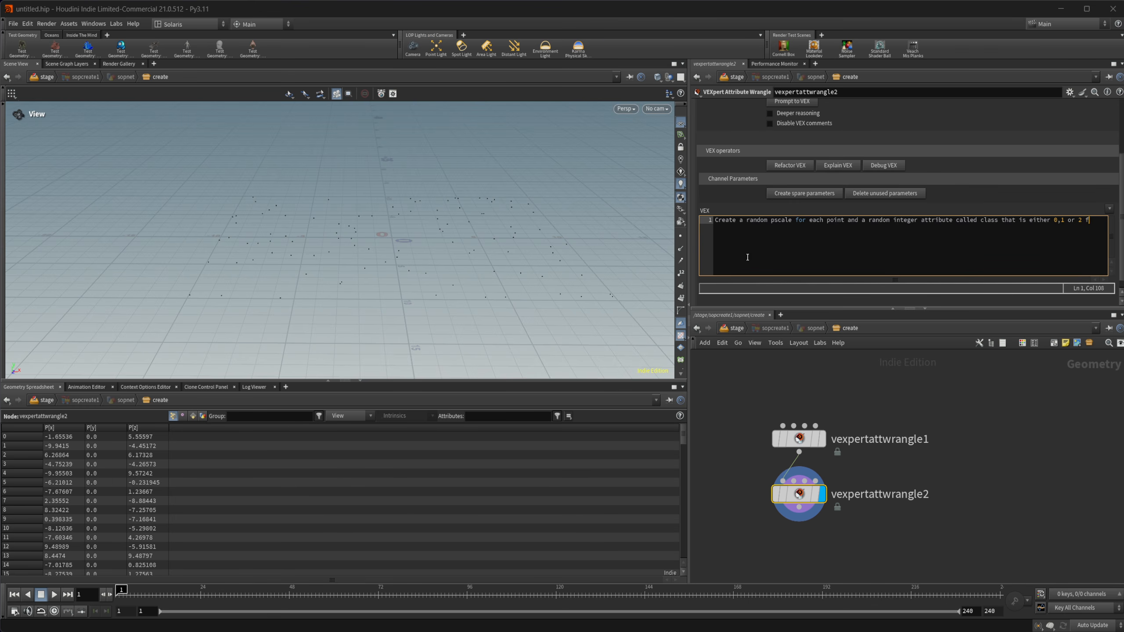
type("or its values")
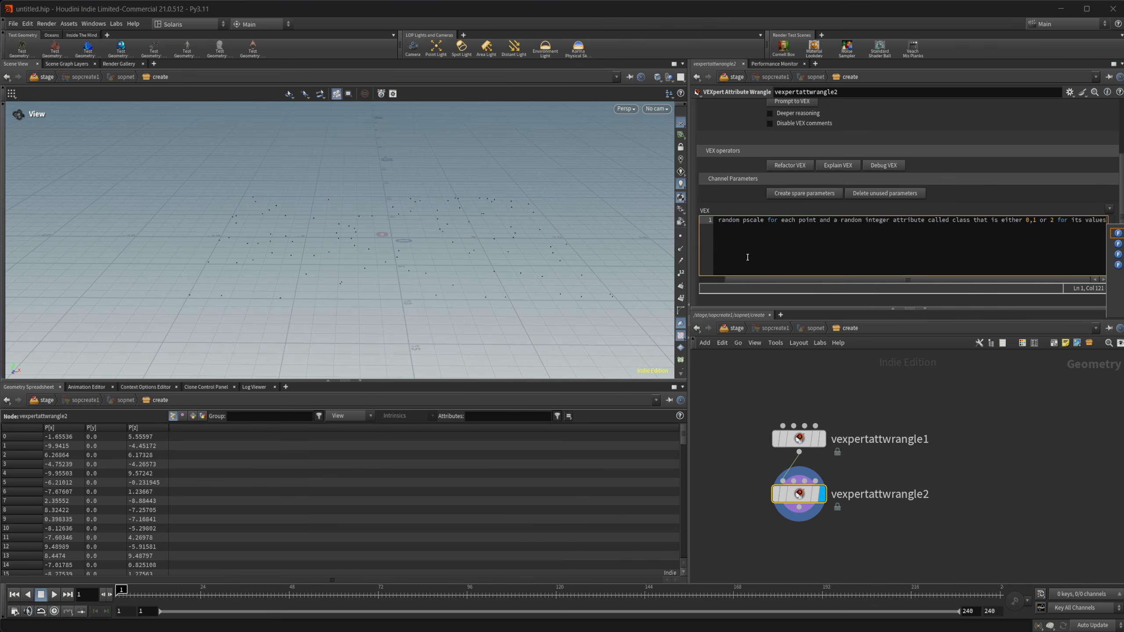
key("BackSpace")
Generate the second wrangle's VEX from the prompt and sort the geometry spreadsheet by class in descending order
left_click(885, 117)
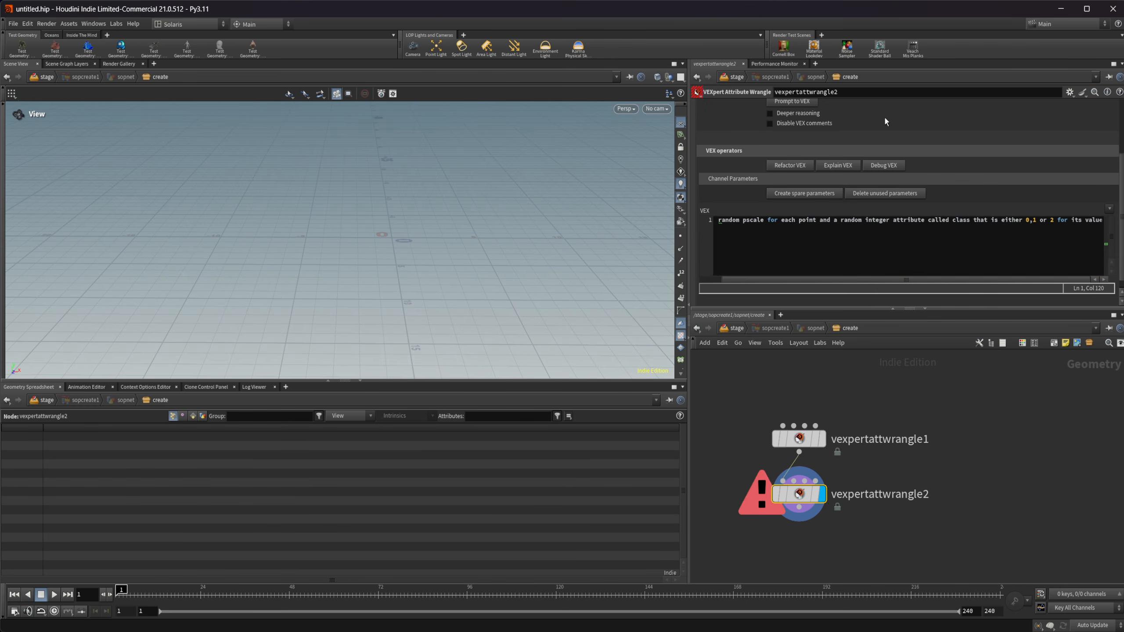
scroll(881, 119, "up", 2)
left_click(813, 155)
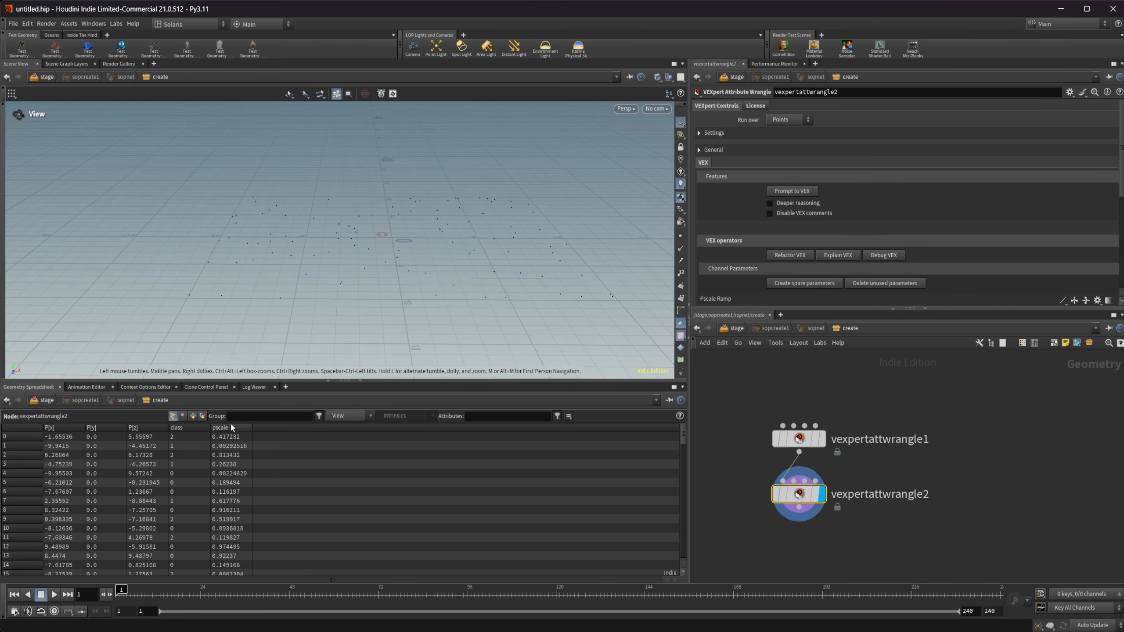
left_click(182, 427)
left_click(182, 427)
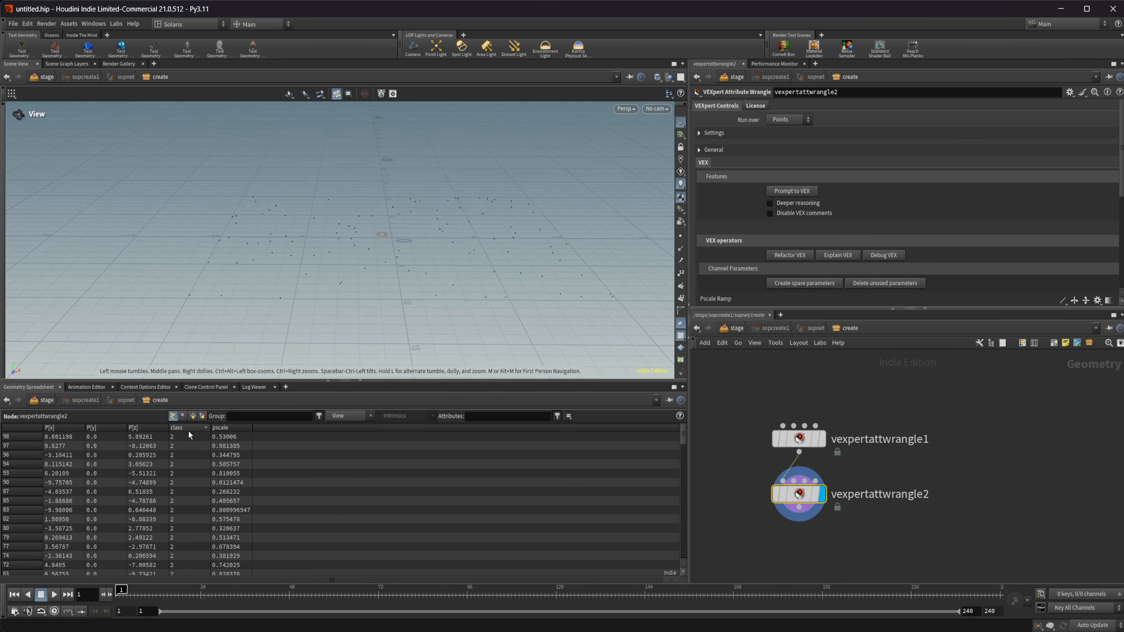
Add a Copy to Points node below the two wrangles in the network
scroll(885, 509, "down", 2)
key("Tab")
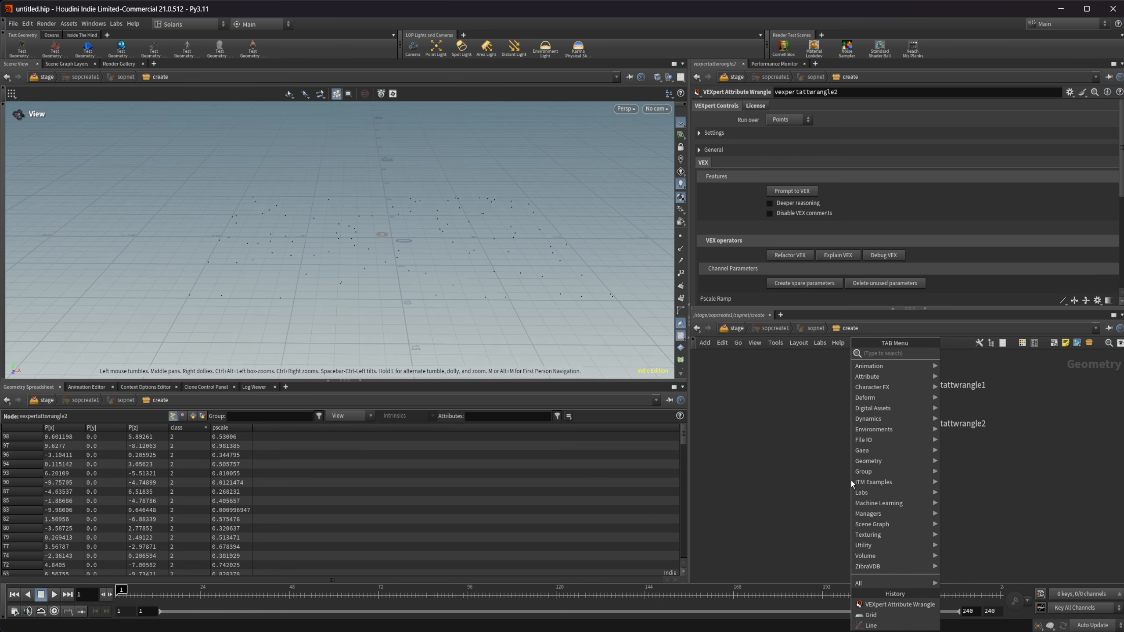
type("vexpert")
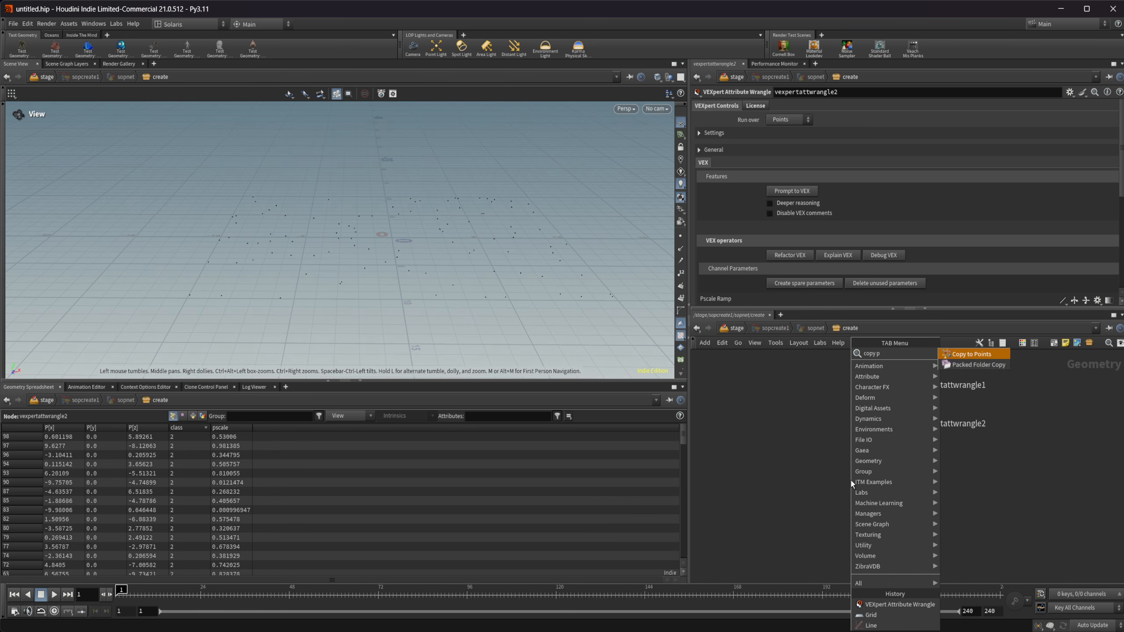
key("Return")
left_click(851, 480)
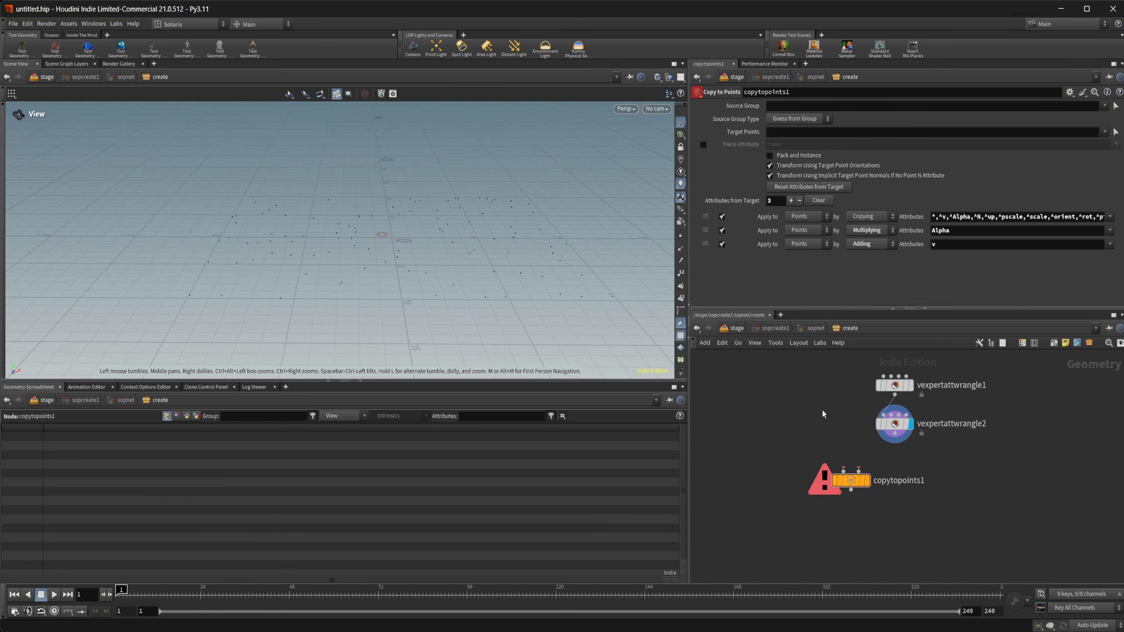
Add a polygon mesh Sphere node beside the wrangles in the network
key("Tab")
type("box")
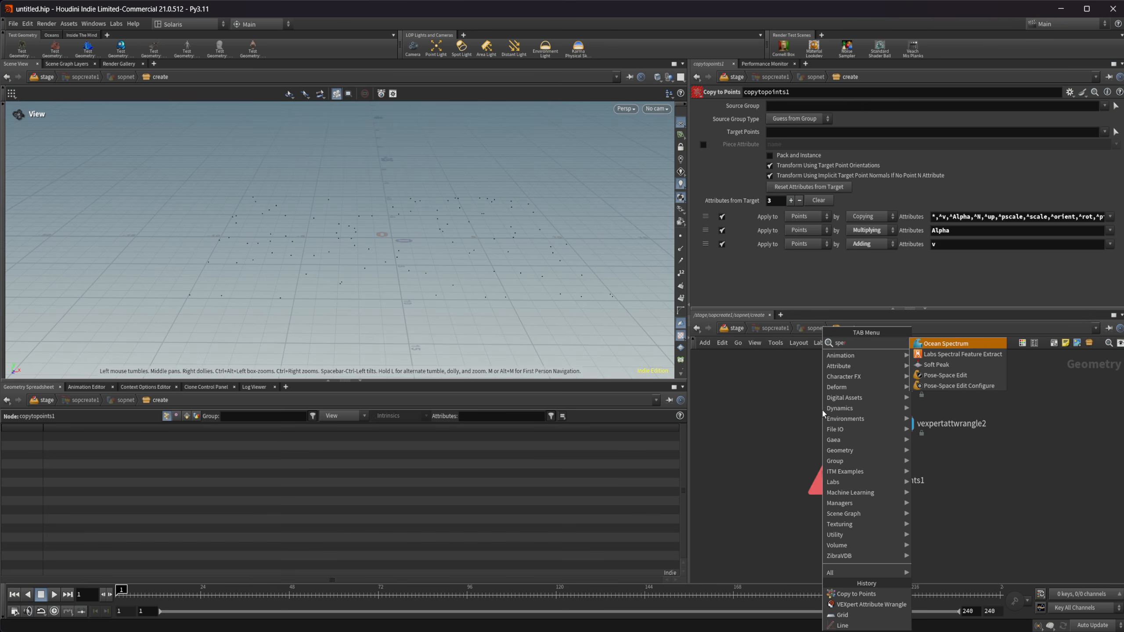
key("Return")
left_click(744, 397)
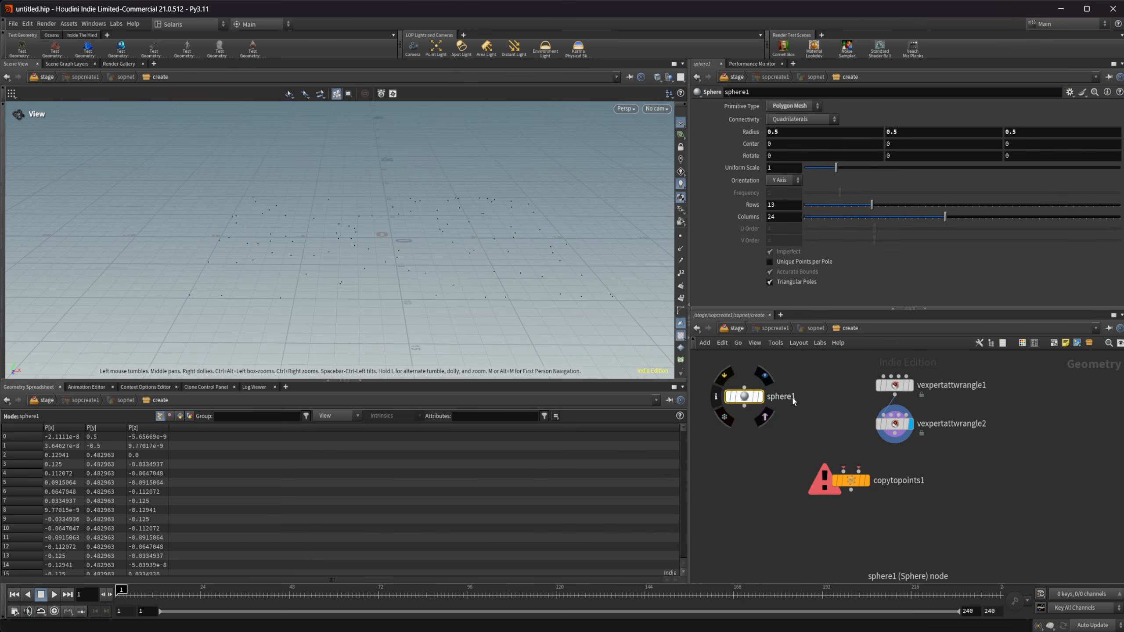
Add a polygon mesh Box node below the sphere node
right_click(759, 403)
right_click(736, 441)
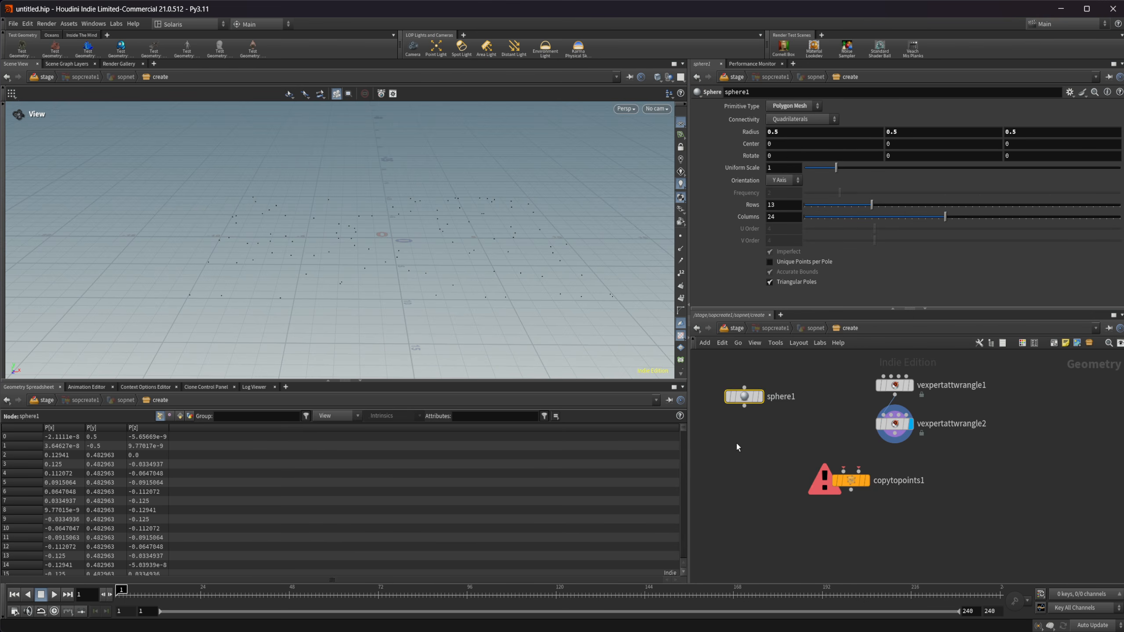
right_click_drag(736, 441, 743, 441)
right_click(743, 441)
type("box")
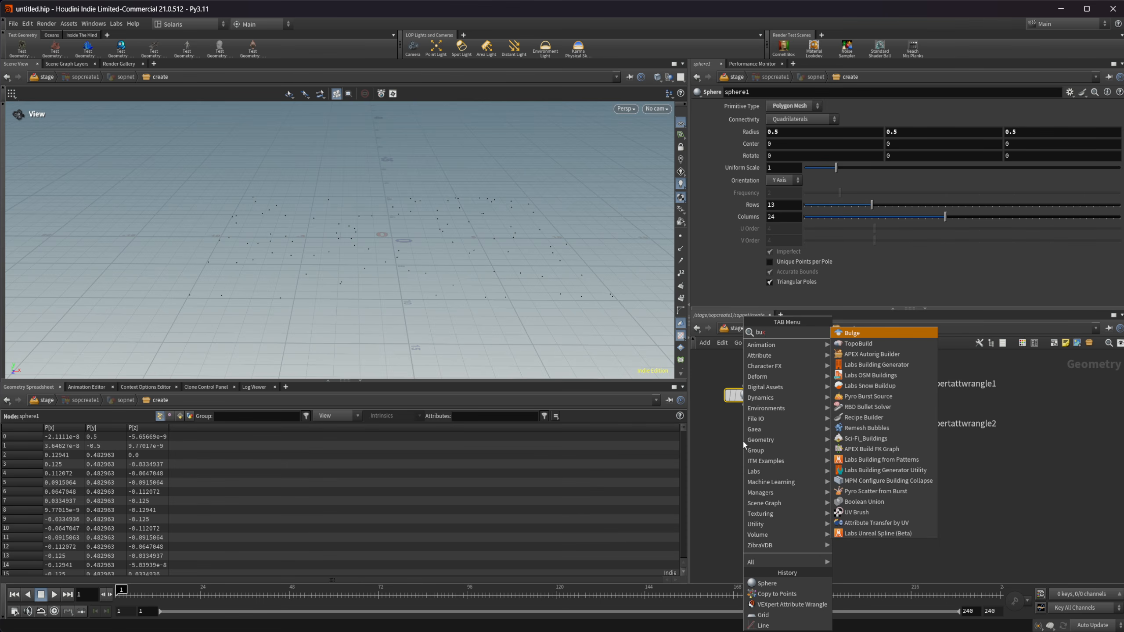
key("Return")
left_click(743, 439)
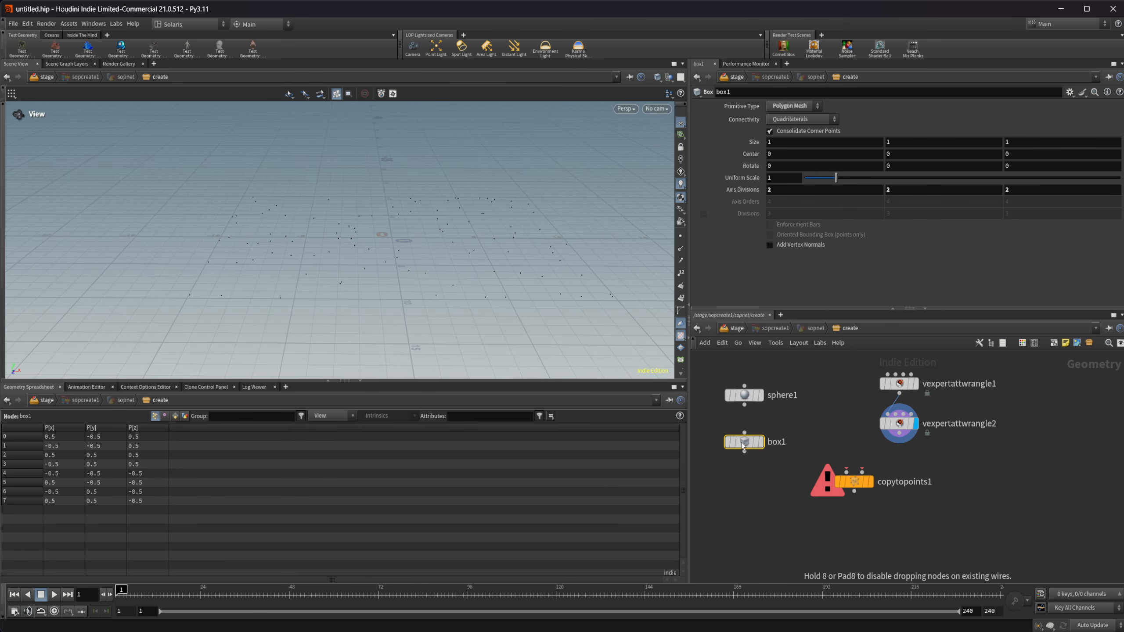
Arrange the sphere and box nodes side by side in a row, leaving space before the wrangles
middle_click_drag(732, 412, 849, 429)
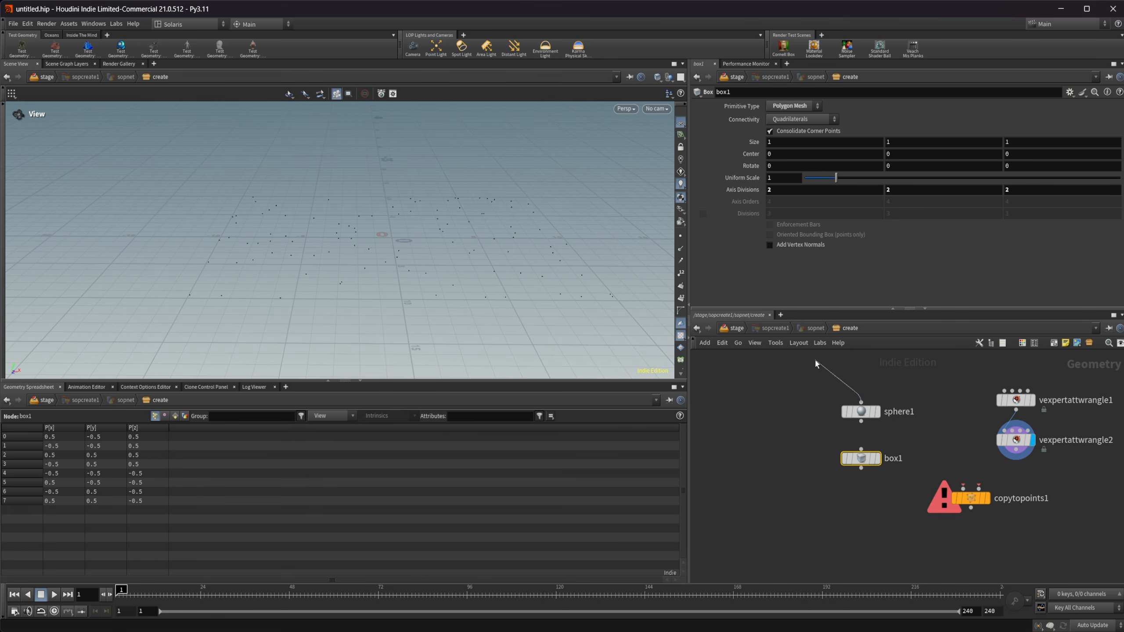
mouse_move(844, 418)
left_click_drag(844, 418, 749, 393)
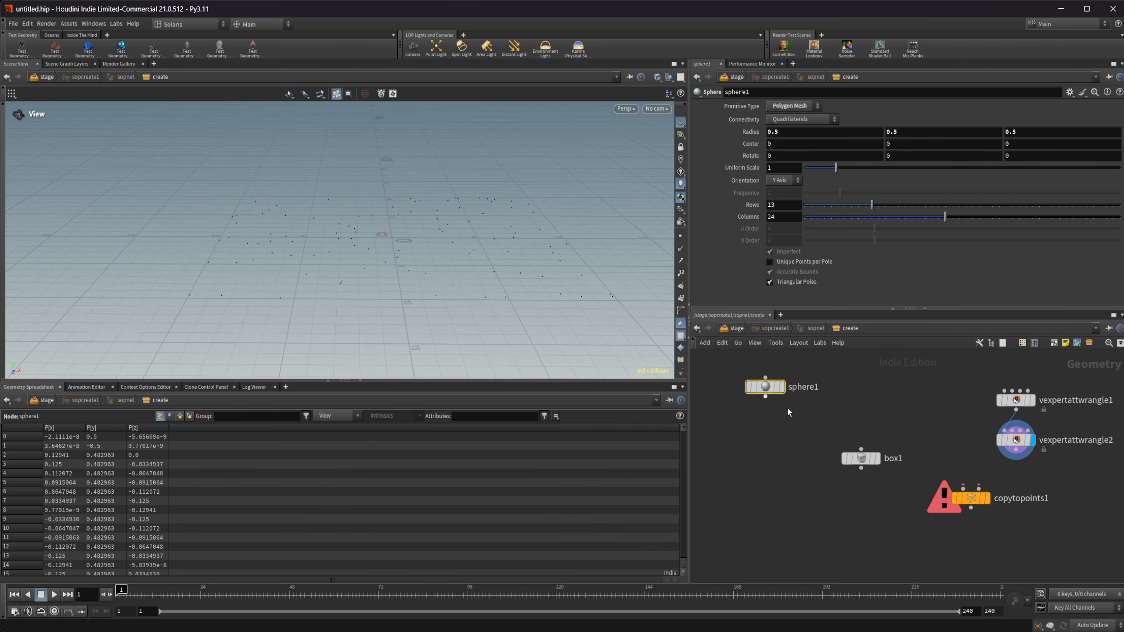
left_click_drag(868, 453, 845, 396)
Add a Tube (Polygons) node and align it in the row beside the box node
key("Tab")
type("tube")
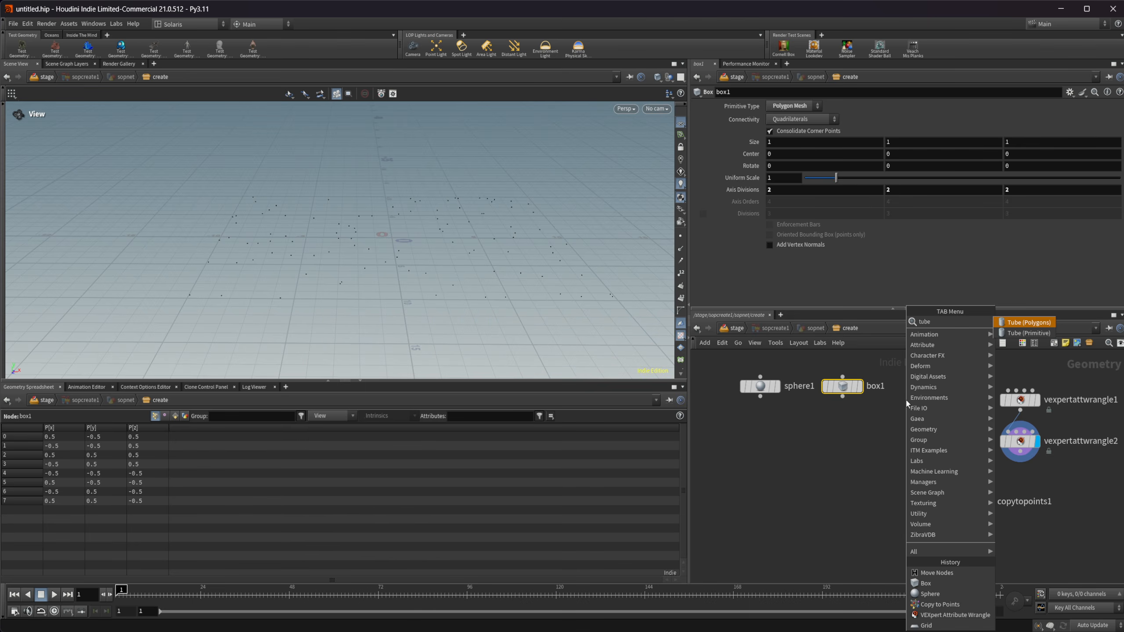
key("Return")
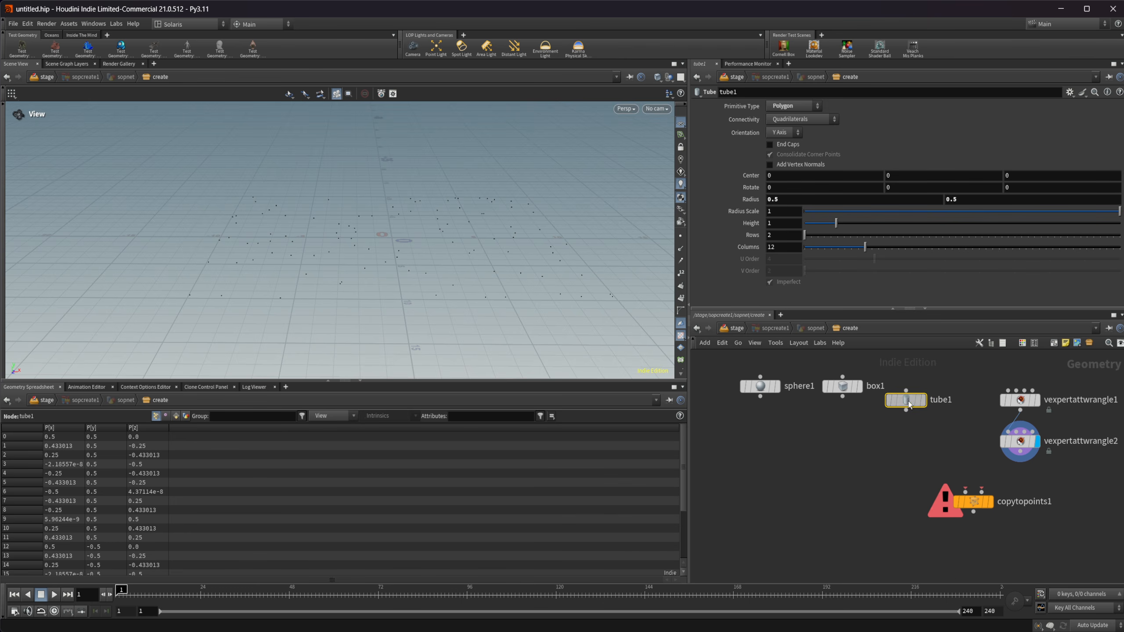
left_click(917, 389)
Add a Merge node below the row with the sphere, box and tube connected as its inputs
key("Tab")
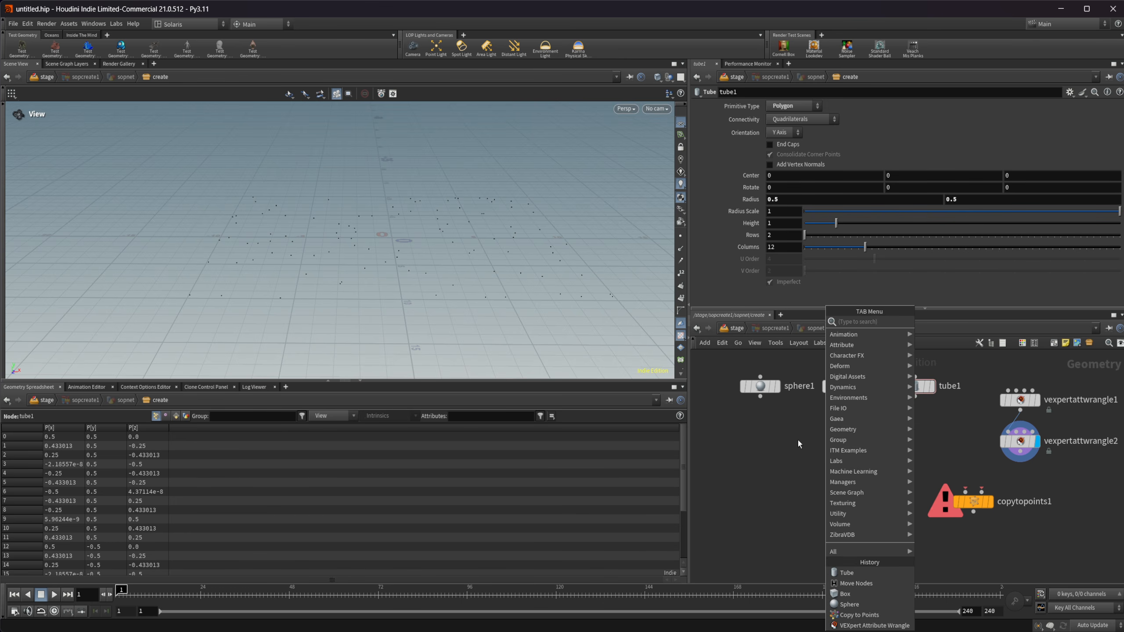
key("Escape")
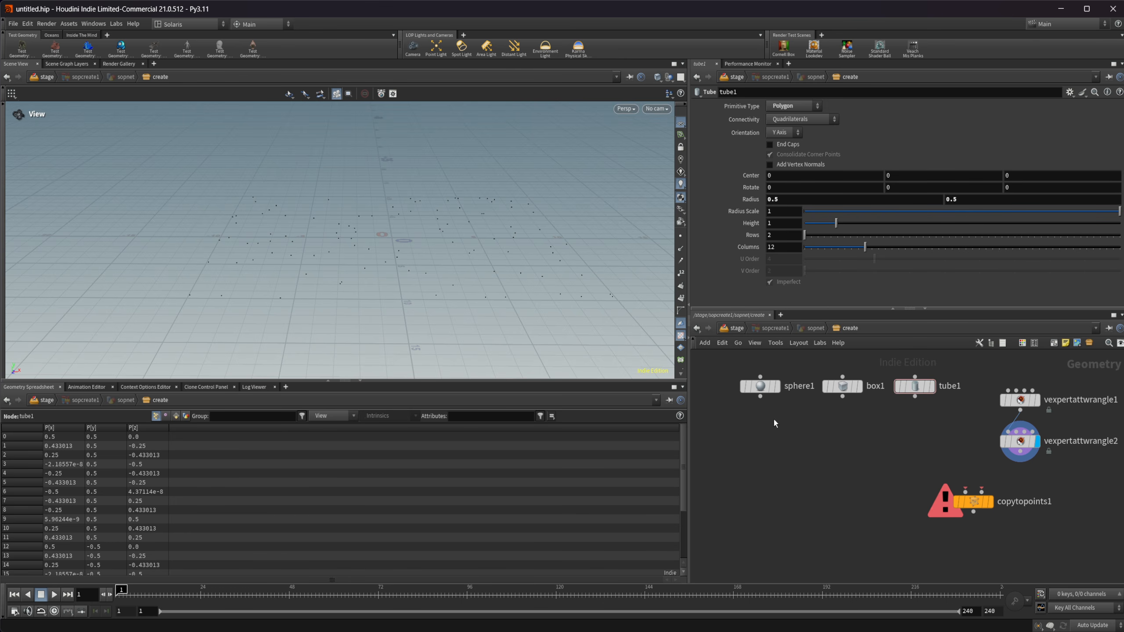
left_click(774, 423)
left_click_drag(726, 434, 798, 430)
Add a Connectivity node after the merge, connect it to the merge output and display its result
key("Tab")
type("con")
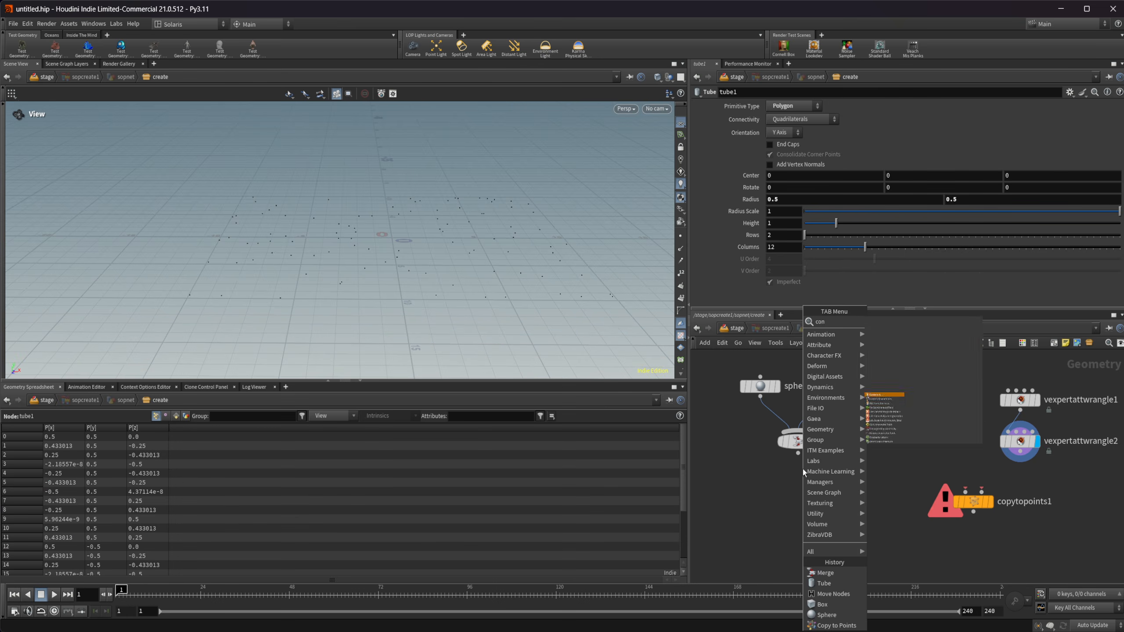
key("Return")
left_click_drag(797, 454, 839, 487)
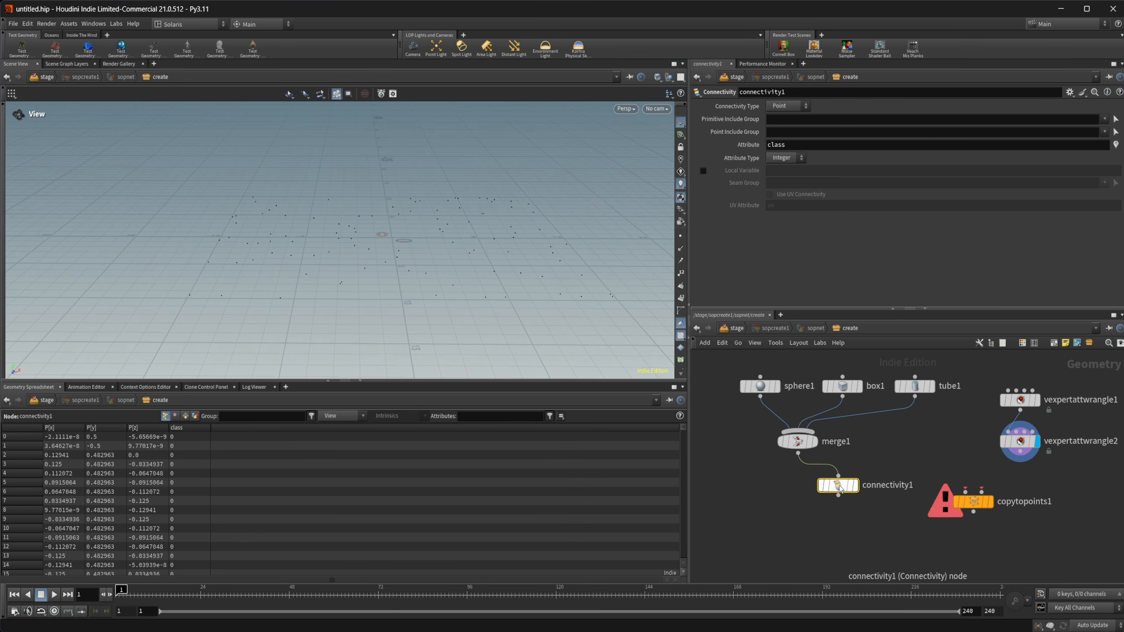
left_click(854, 485)
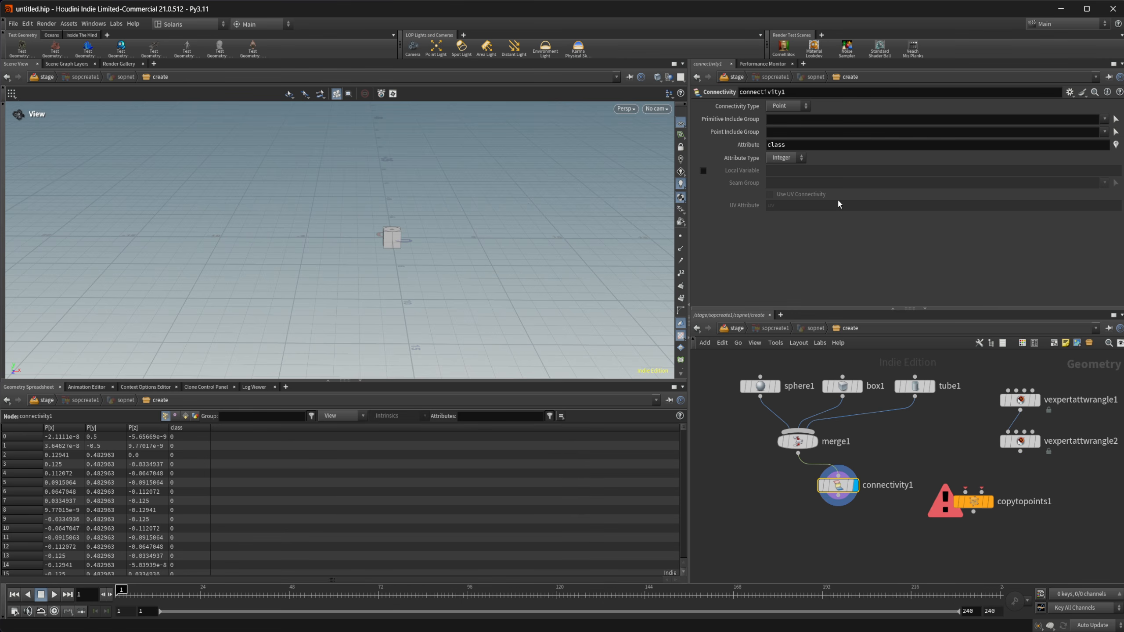
Connect the connectivity node and the second wrangle to Copy to Points as source geometry and target points, and display the copies
left_click(1020, 440)
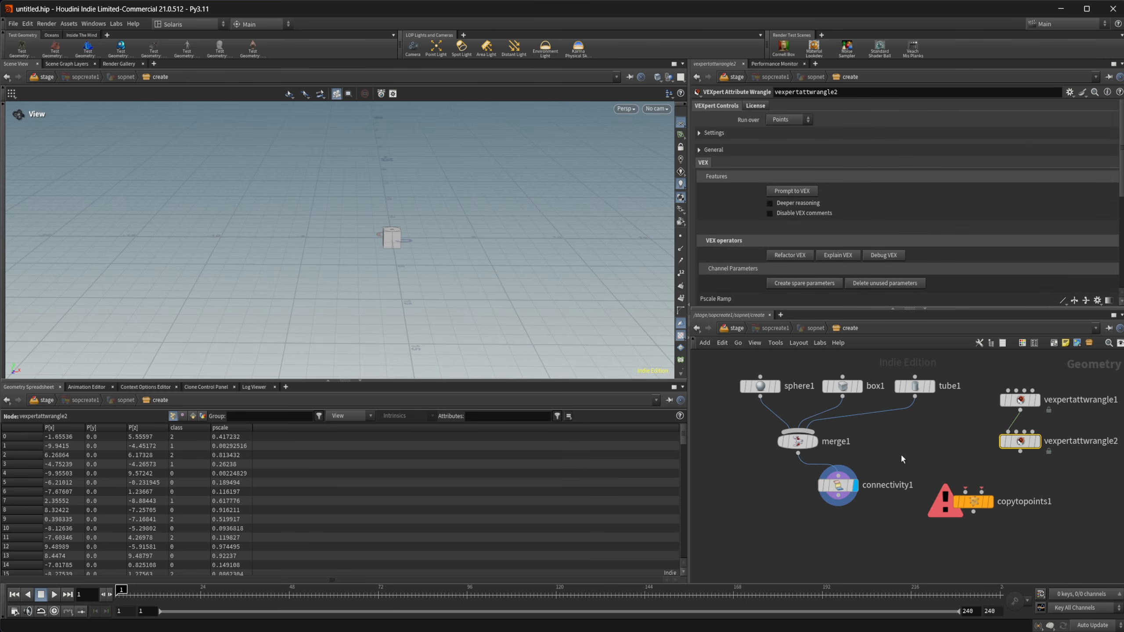
left_click(840, 495)
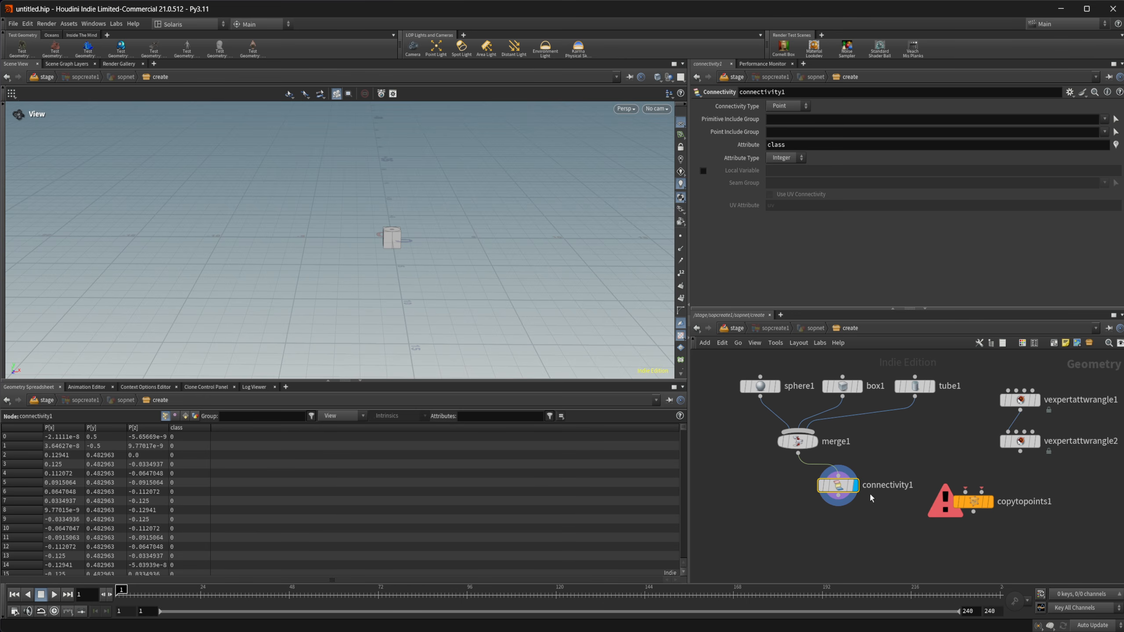
middle_click_drag(872, 499, 817, 476)
left_click(782, 472)
left_click(901, 480)
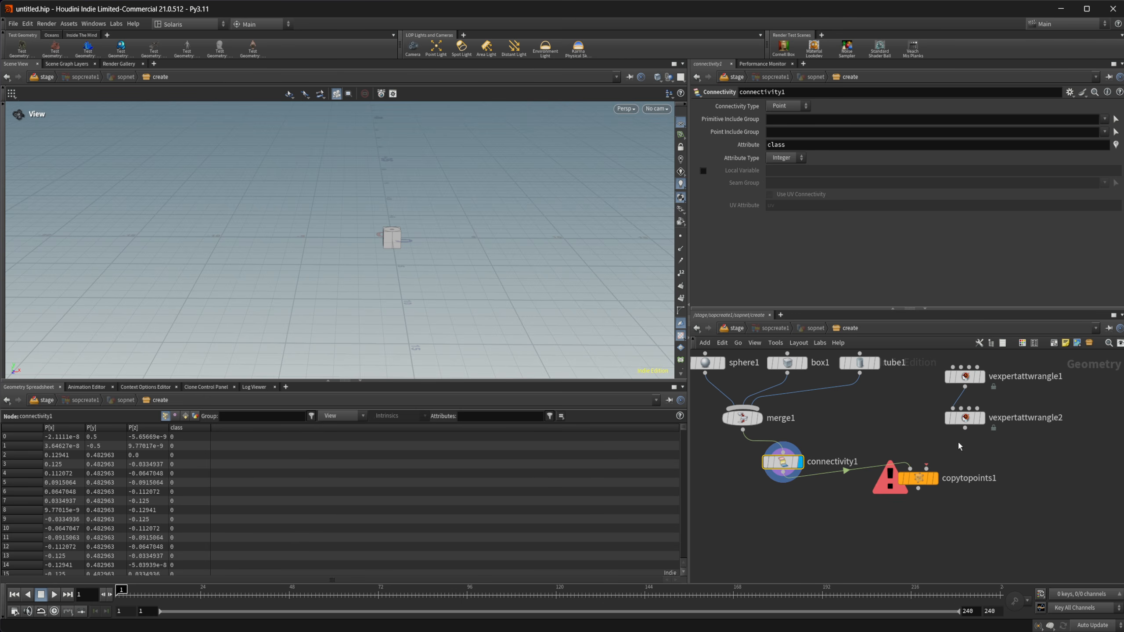
left_click(918, 480)
left_click(935, 479)
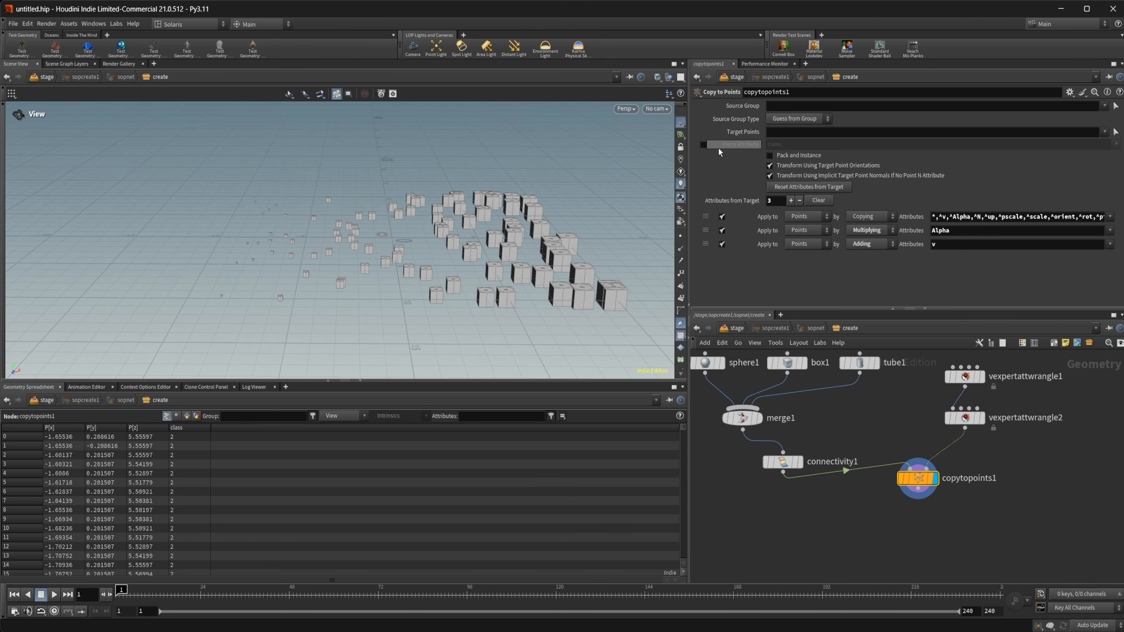
Enable the Piece Attribute on the Copy to Points node and set it to class
left_click(704, 146)
type("cl")
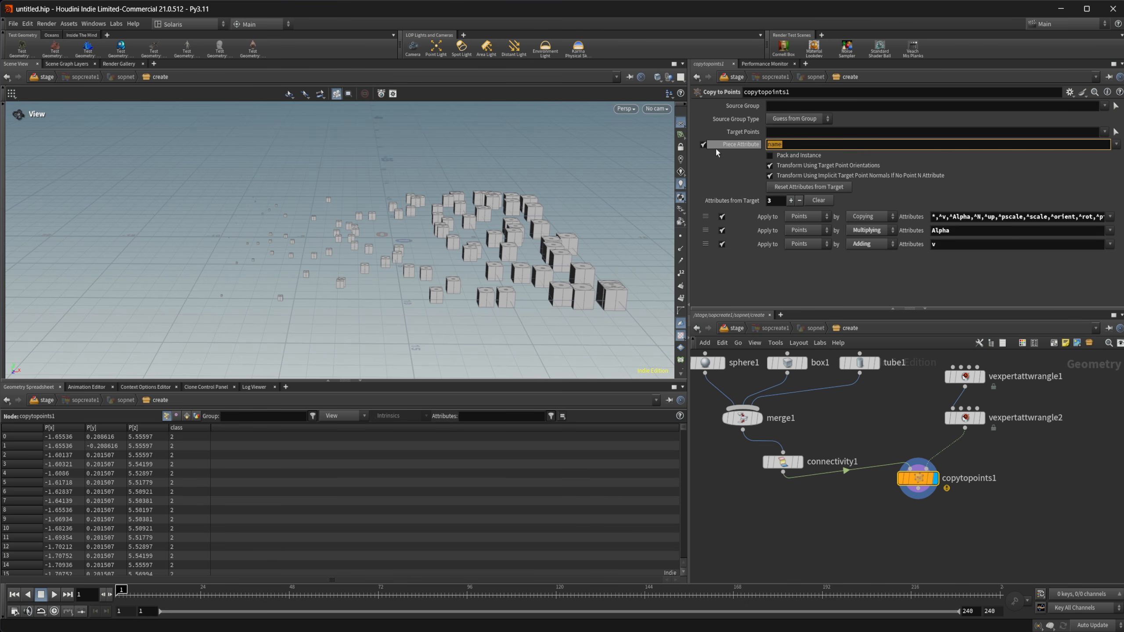
type("ass")
key("Return")
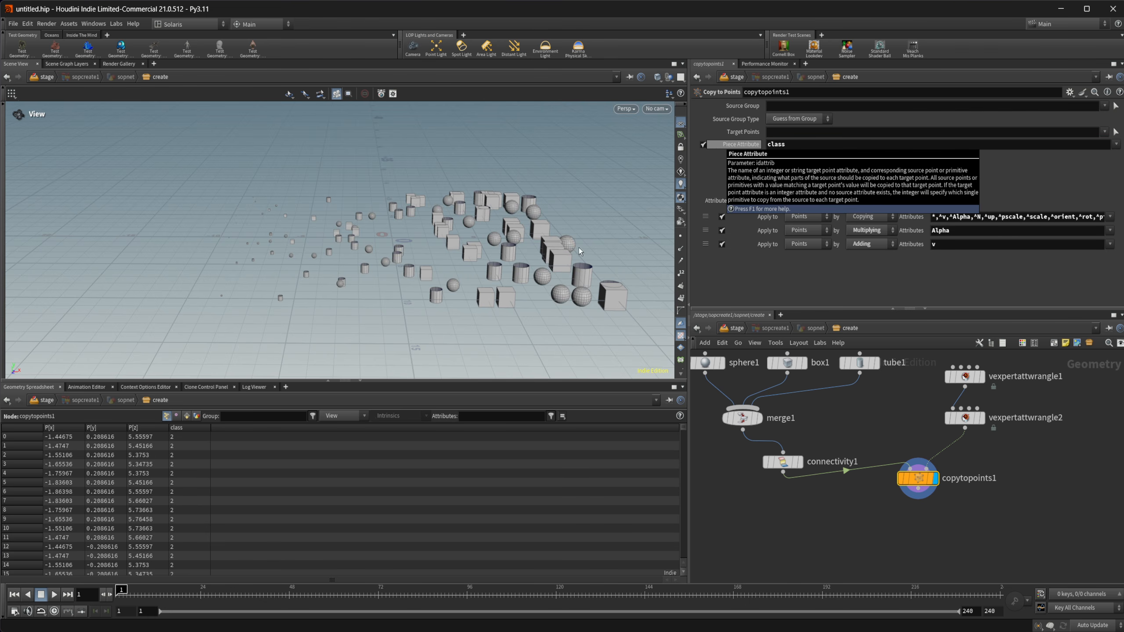
left_click_drag(409, 252, 386, 277)
Reposition the Copy to Points node closer below the connectivity node and move the second wrangle slightly further below the first
middle_click_drag(887, 512, 834, 487)
left_click_drag(865, 454, 812, 505)
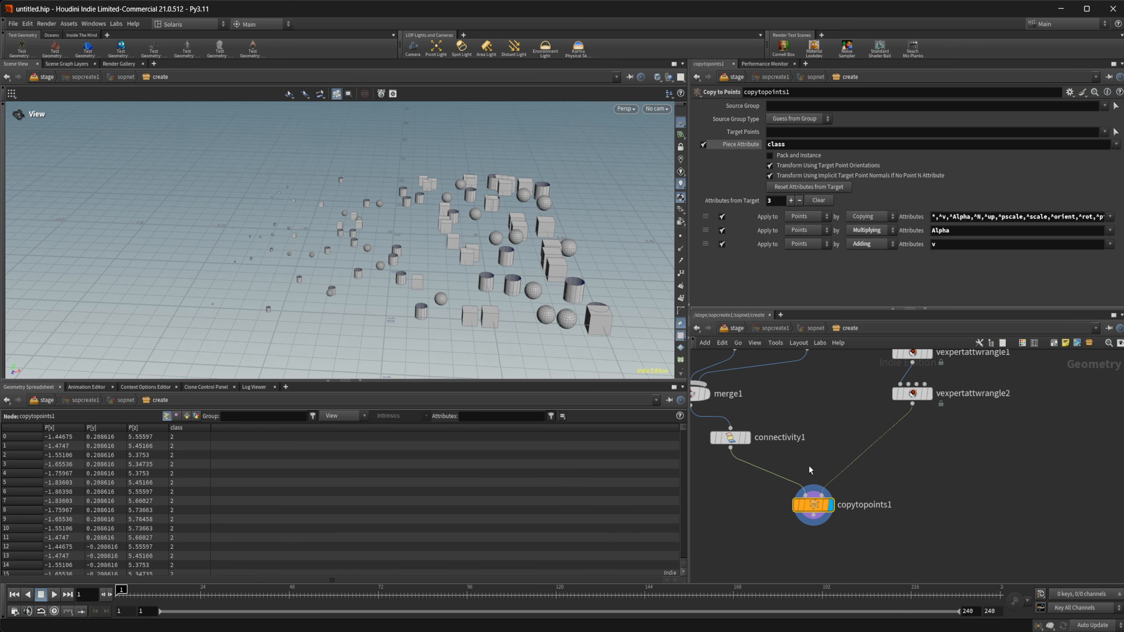
left_click_drag(265, 272, 394, 297)
middle_click_drag(916, 373, 842, 453)
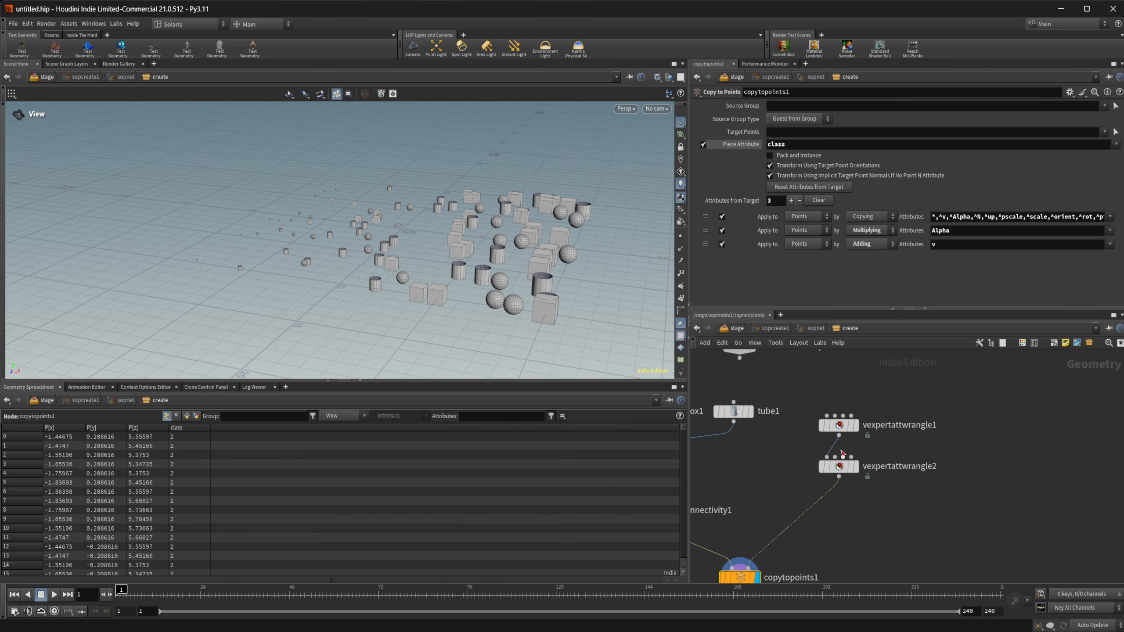
left_click(839, 428)
left_click_drag(840, 467, 840, 485)
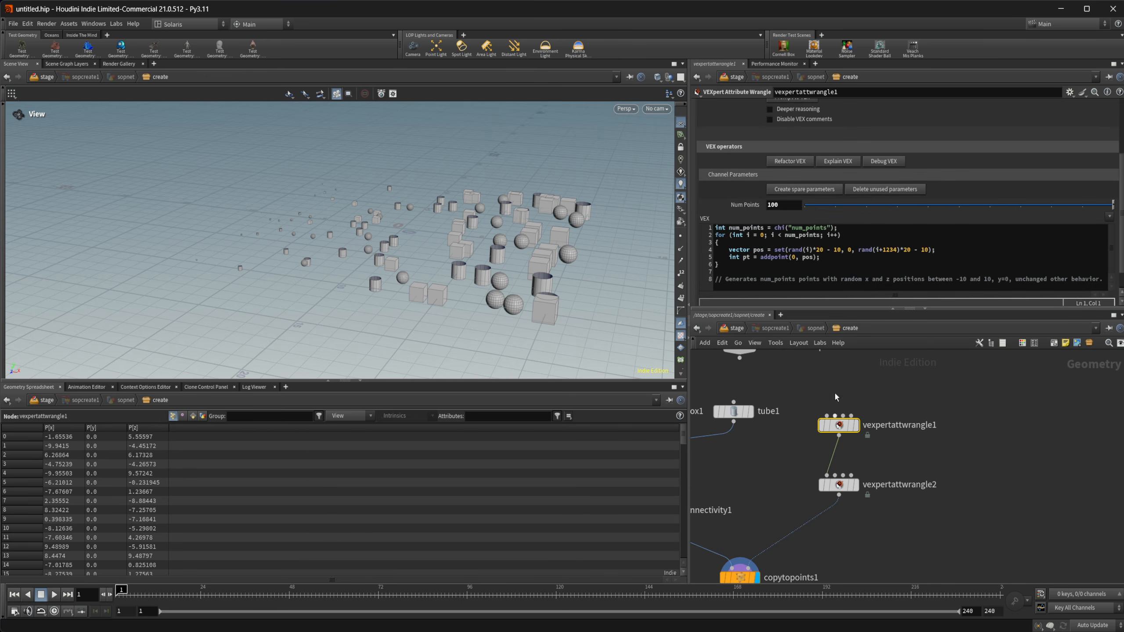
Request a VEX refactor on the second wrangle: "The pscale goes from 0 to 1 in the x axis currently. Can we make that random based on the ptnum"
left_click(848, 486)
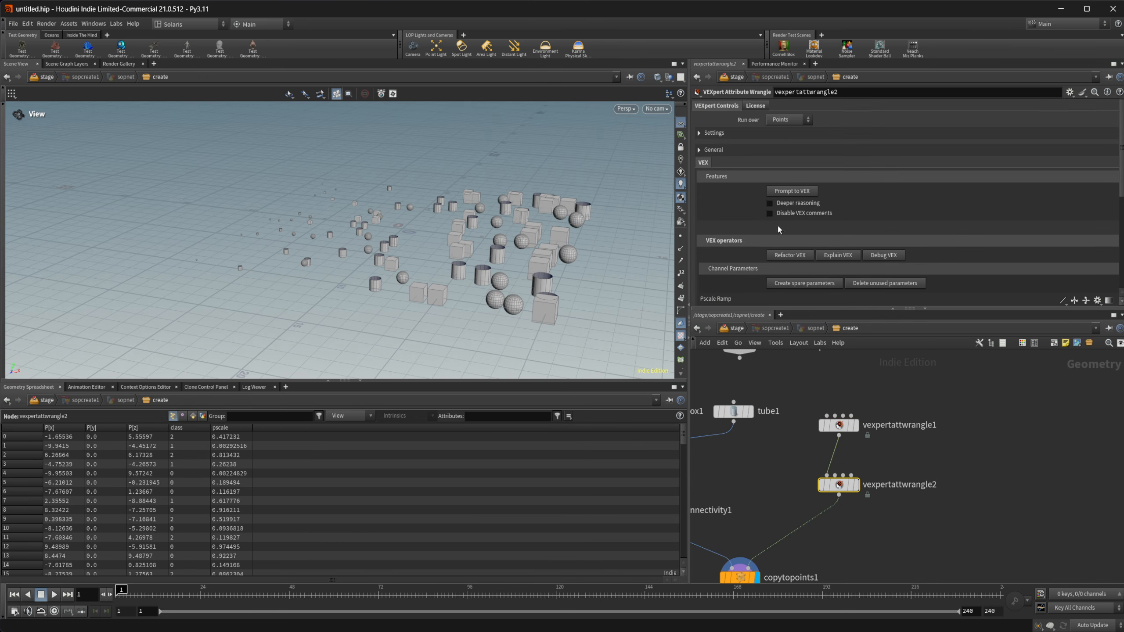
scroll(770, 212, "down", 5)
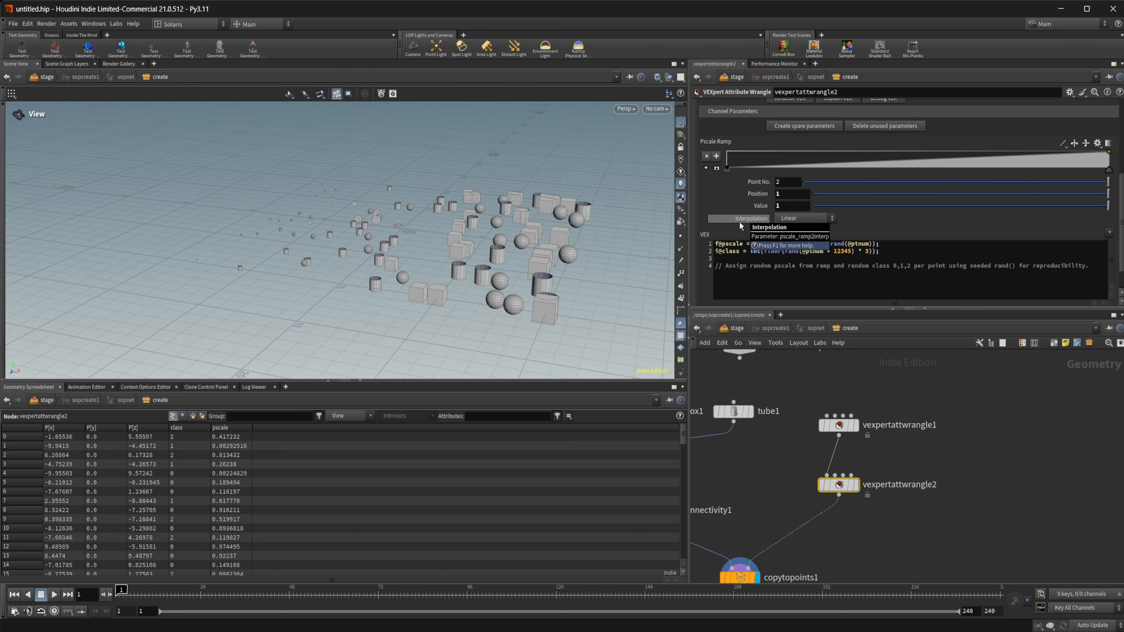
scroll(768, 228, "up", 2)
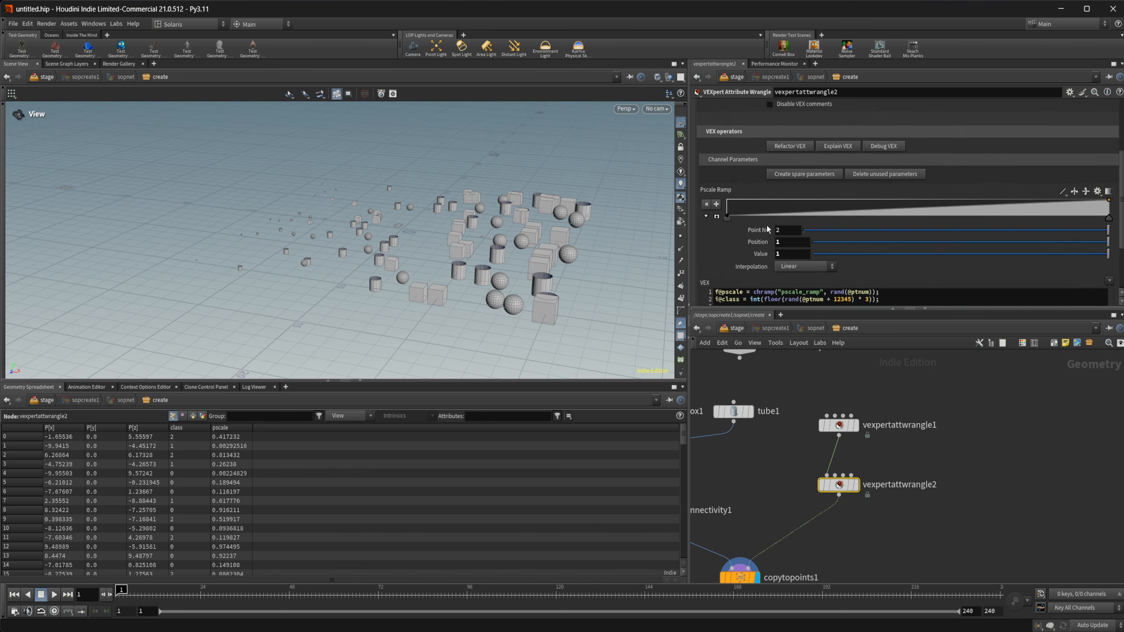
left_click(802, 149)
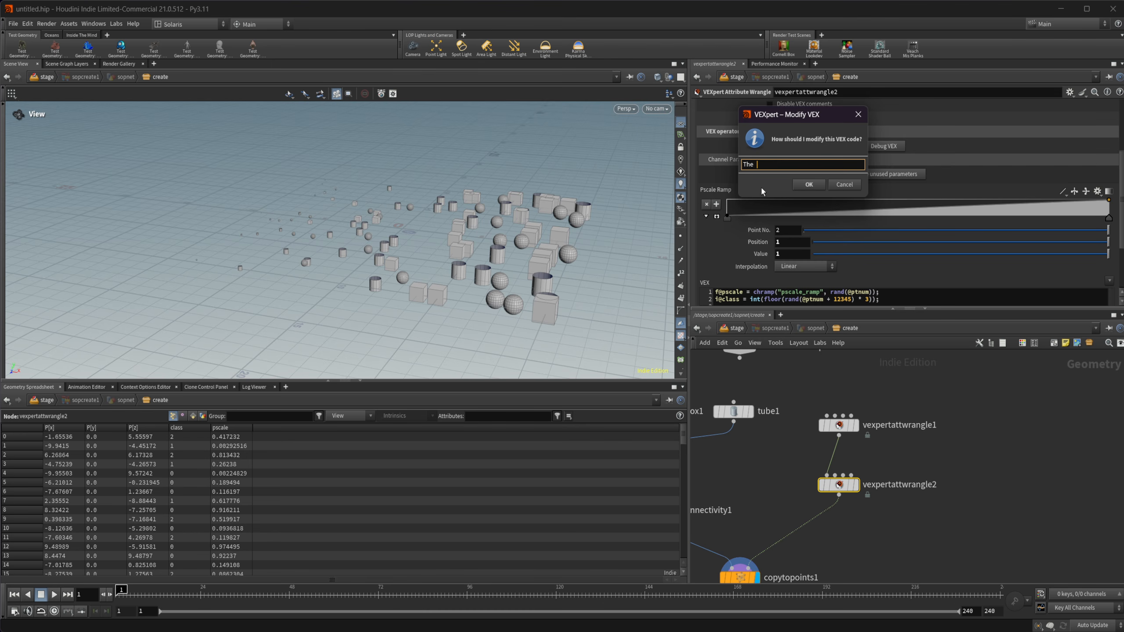
type("The pscale goes from o")
key("BackSpace")
type("0 to 1 in the")
type(" x axis")
type(" curre")
type("ntly.")
type(" Can we mak")
type("e that random")
type(" based o")
type("n the ptnum")
key("Return")
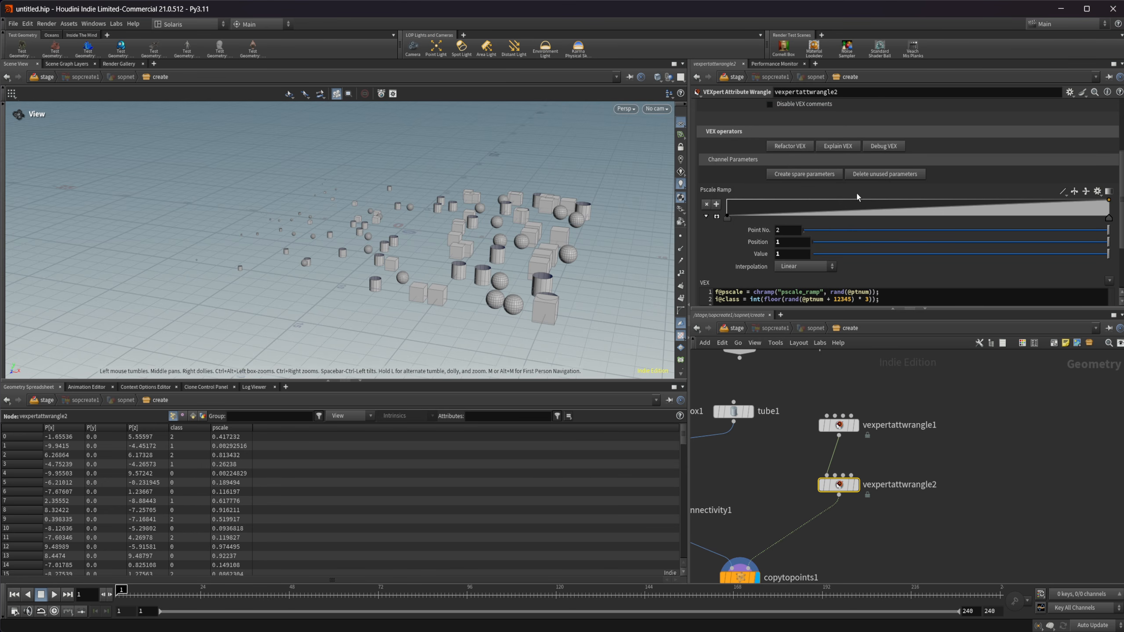
Display the second wrangle, regenerate its code with Prompt to VEX and check the new code
scroll(845, 168, "up", 2)
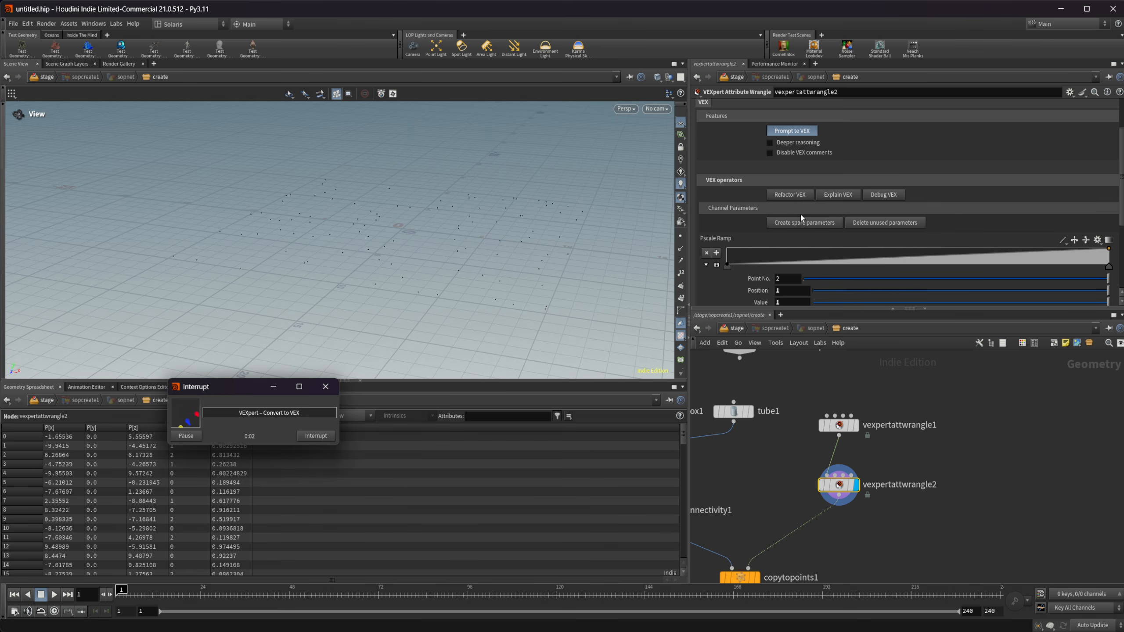
scroll(801, 223, "down", 3)
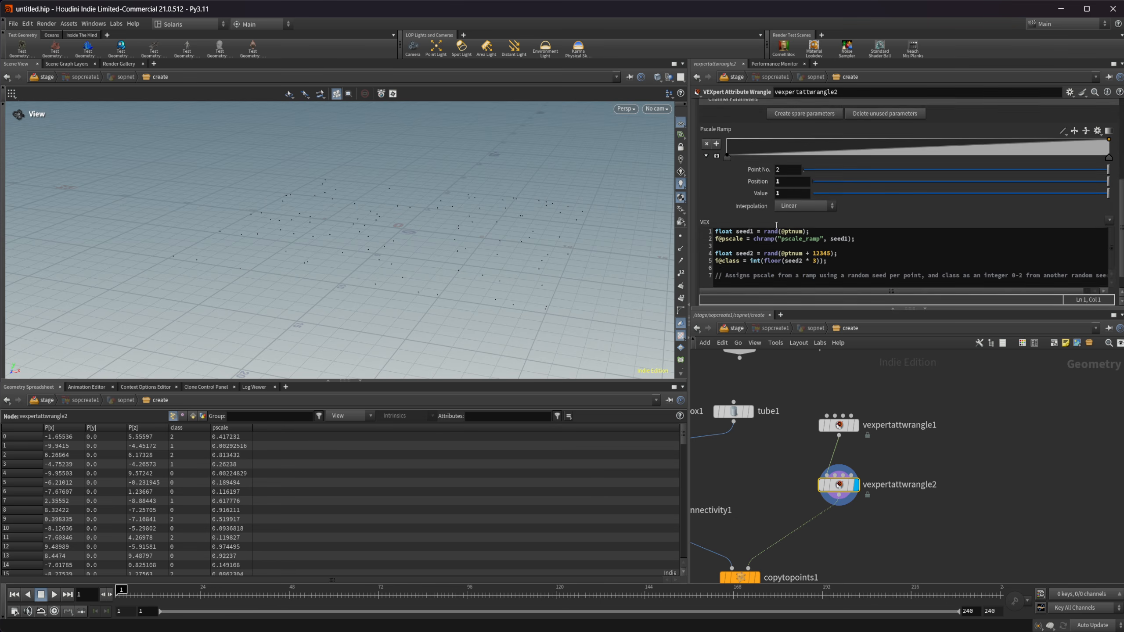
scroll(775, 226, "up", 1)
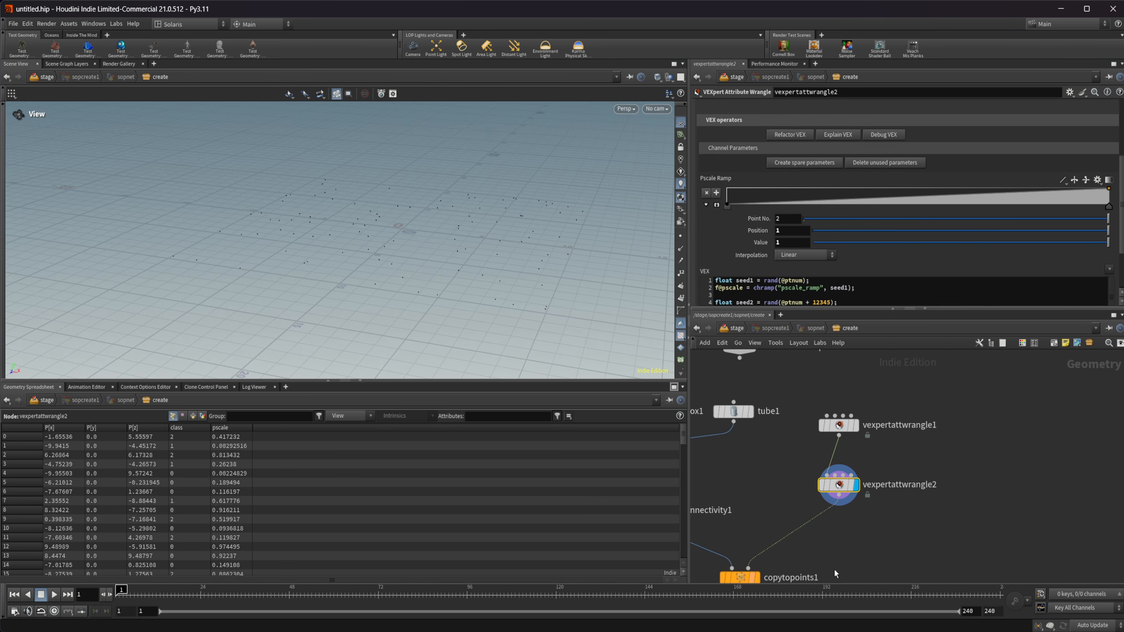
Refactor the second wrangle's VEX with the request "The pscale needs to be random based on the ptnum"
middle_click_drag(835, 572, 811, 584)
left_click(774, 480)
left_click(825, 471)
scroll(801, 186, "up", 4)
left_click(802, 186)
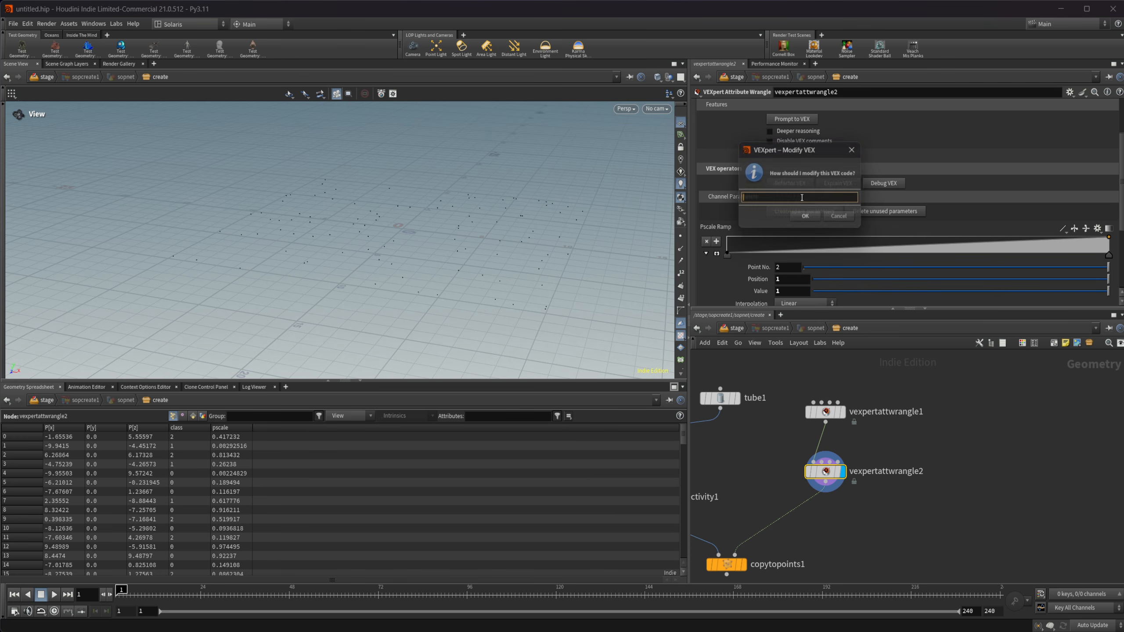
type("The ")
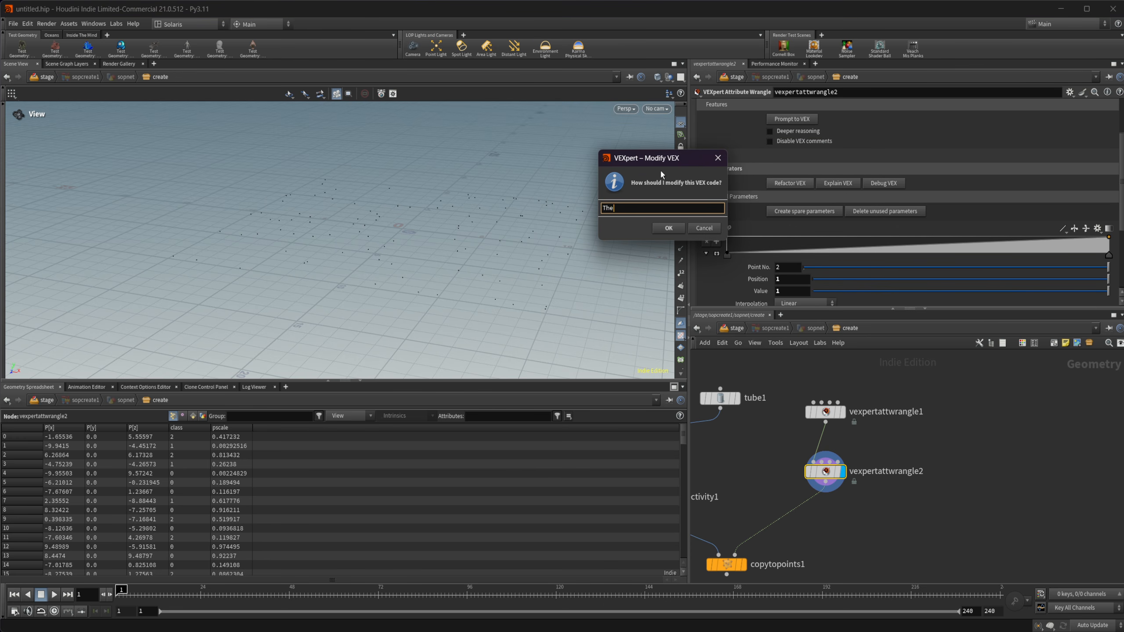
type("pscale ")
type("needs to be ran")
type("dom ")
type("based on the pt")
type("num")
left_click(673, 228)
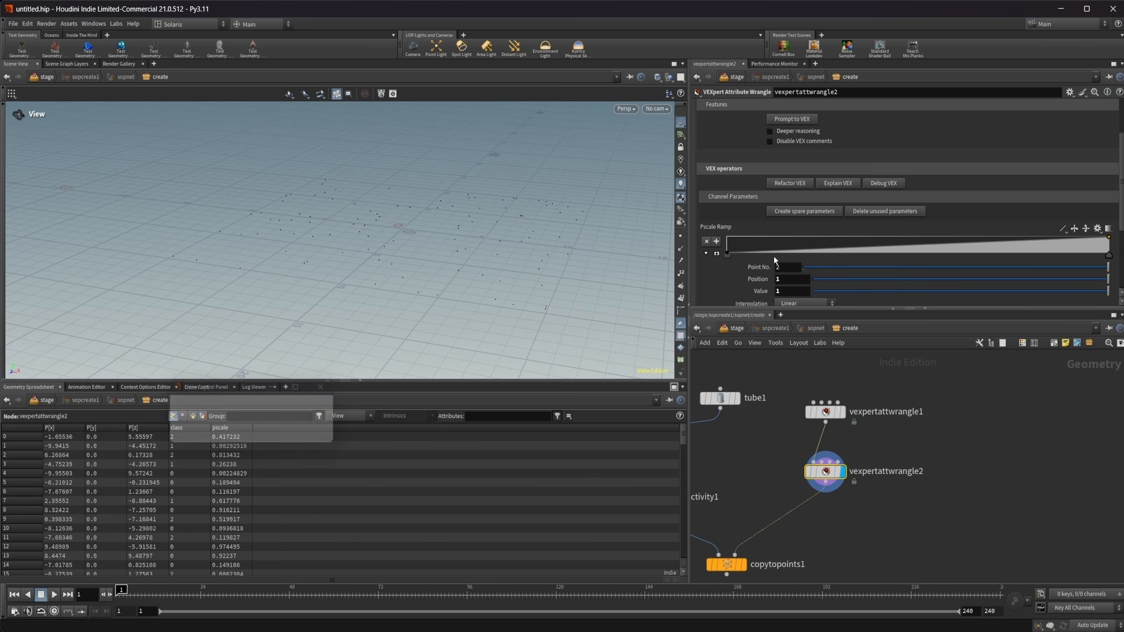
Display the Copy to Points result and inspect the second wrangle's pscale values in the geometry spreadsheet
middle_click_drag(871, 522, 870, 473)
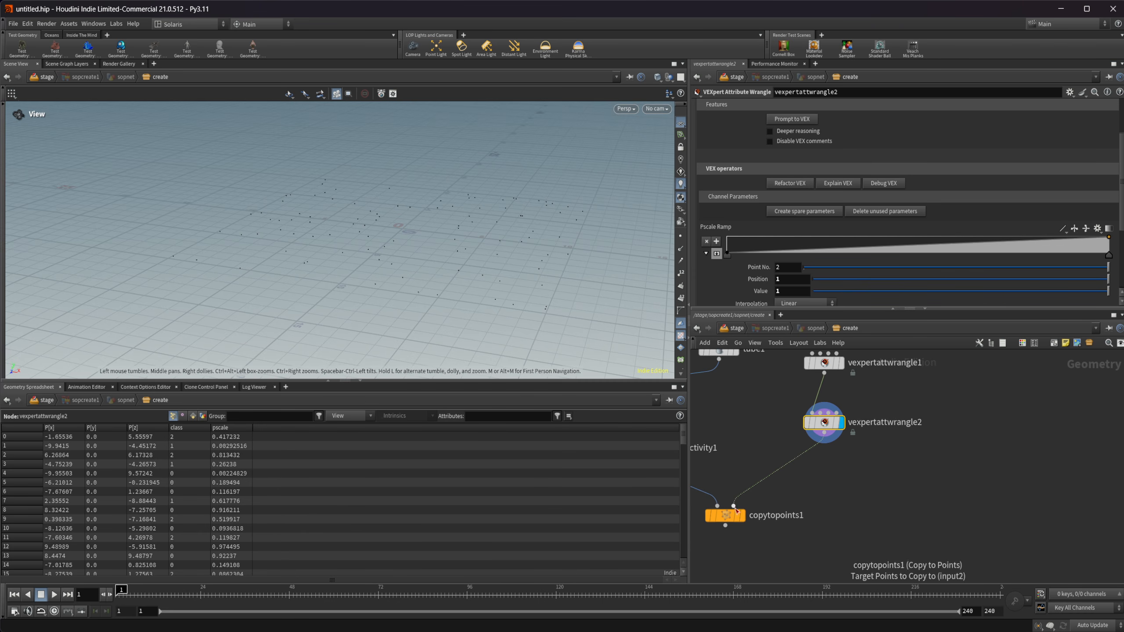
left_click(727, 516)
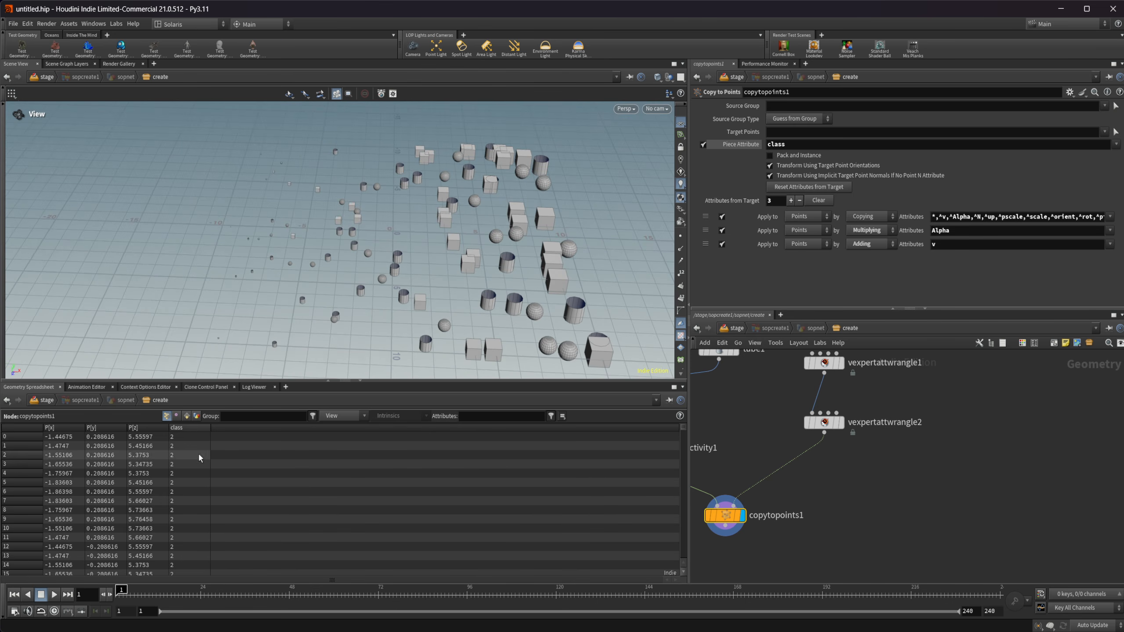
left_click(824, 423)
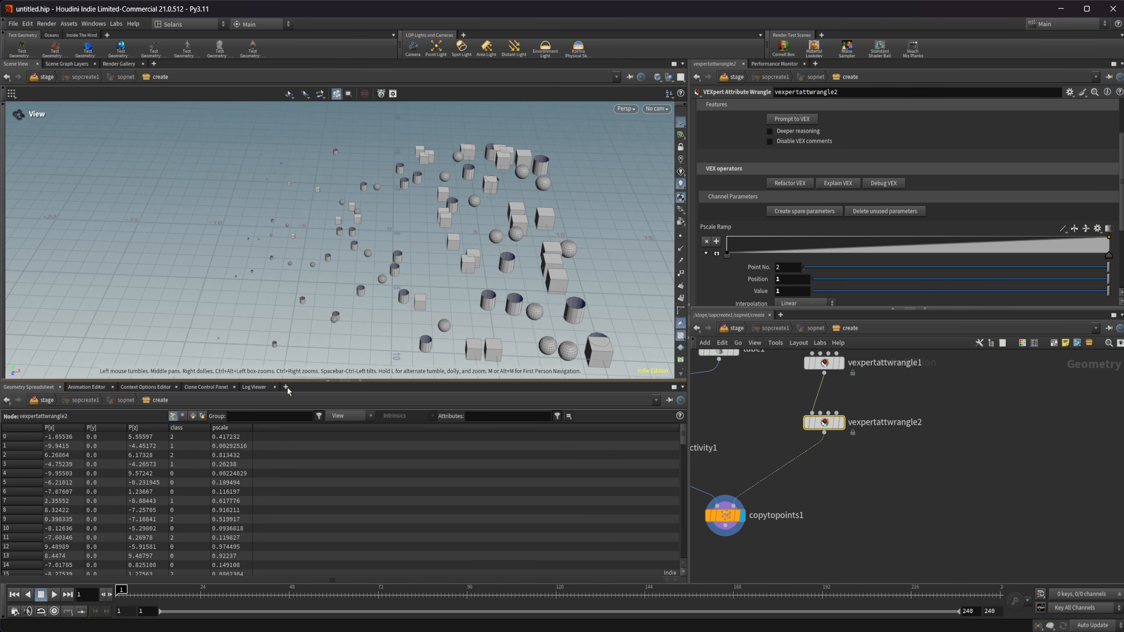
scroll(277, 456, "down", 5)
scroll(281, 454, "down", 15)
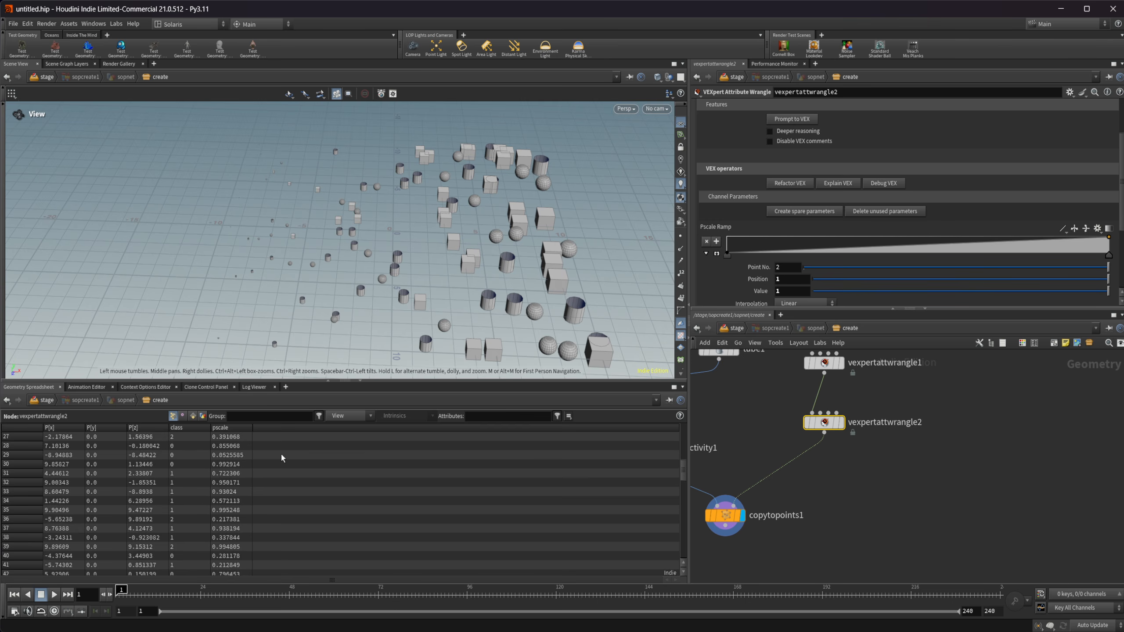
scroll(282, 458, "up", 6)
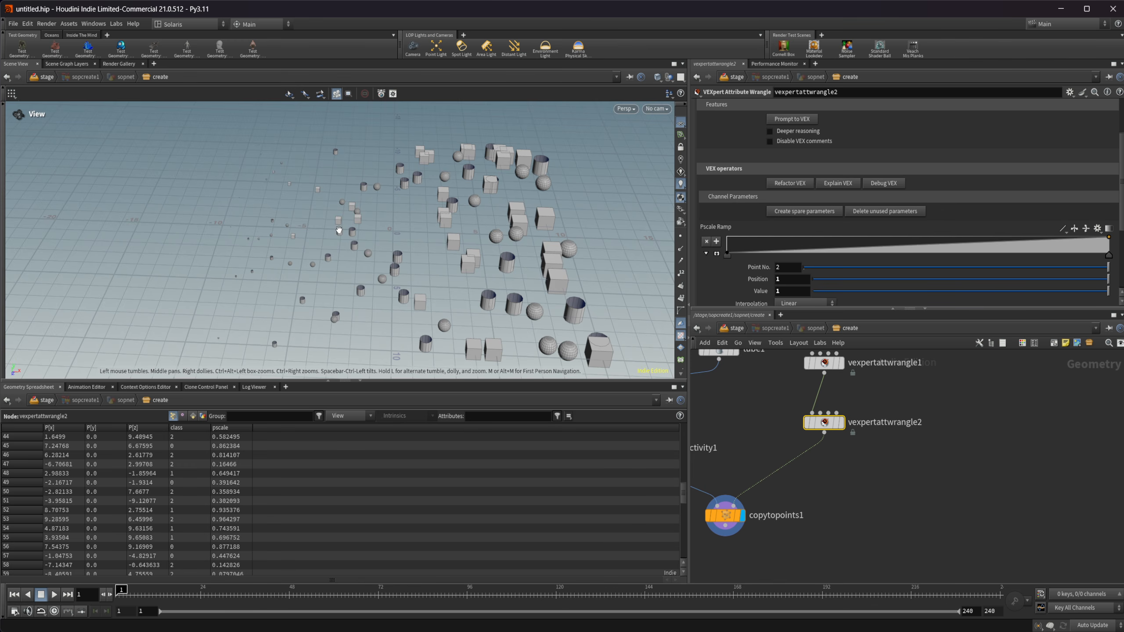
left_click_drag(339, 230, 459, 253)
Reshape the Pscale Ramp with two added points: value 0.852941 at position 0.131855 and value 0 at position 0.508751
scroll(756, 257, "down", 3)
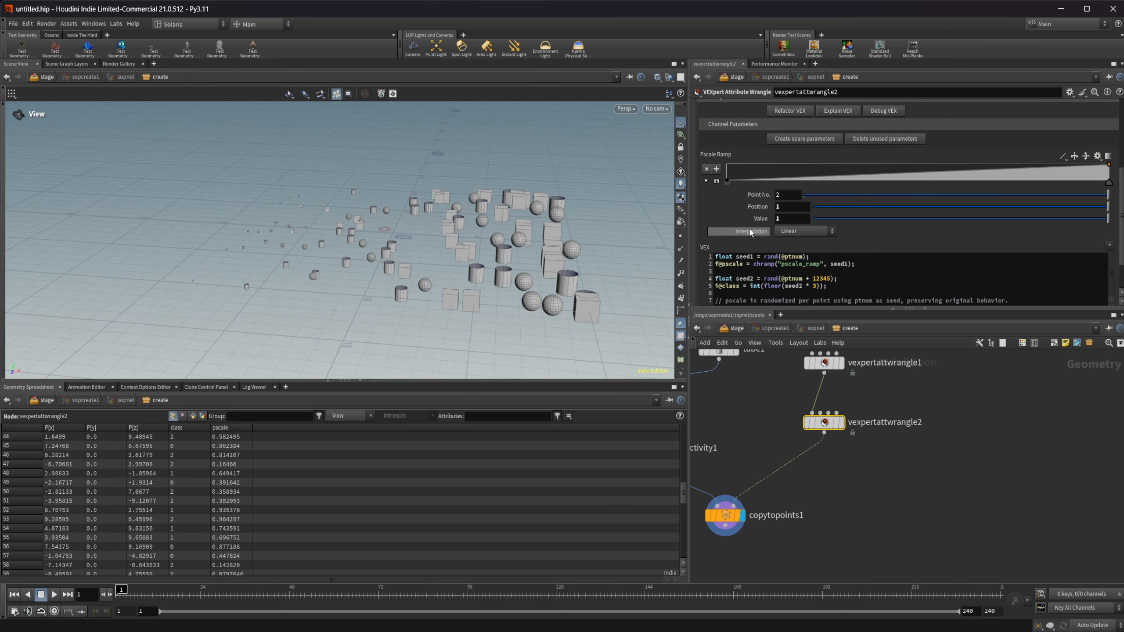
left_click_drag(853, 179, 804, 174)
left_click(852, 181)
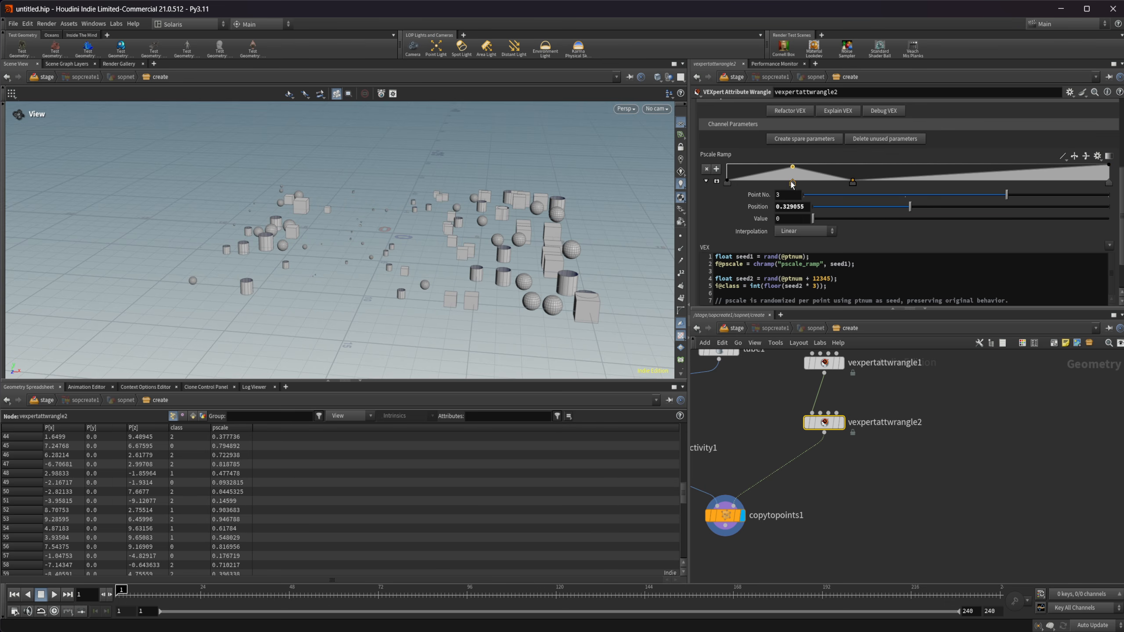
left_click_drag(790, 181, 778, 181)
scroll(888, 169, "up", 2)
scroll(888, 169, "down", 3)
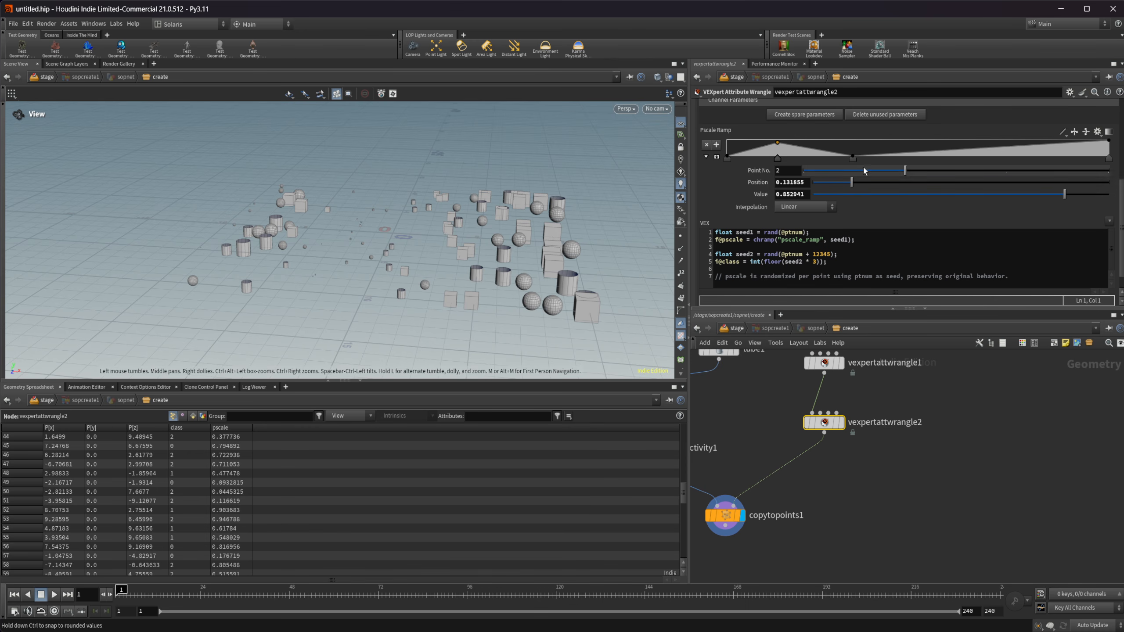
left_click_drag(860, 162, 922, 165)
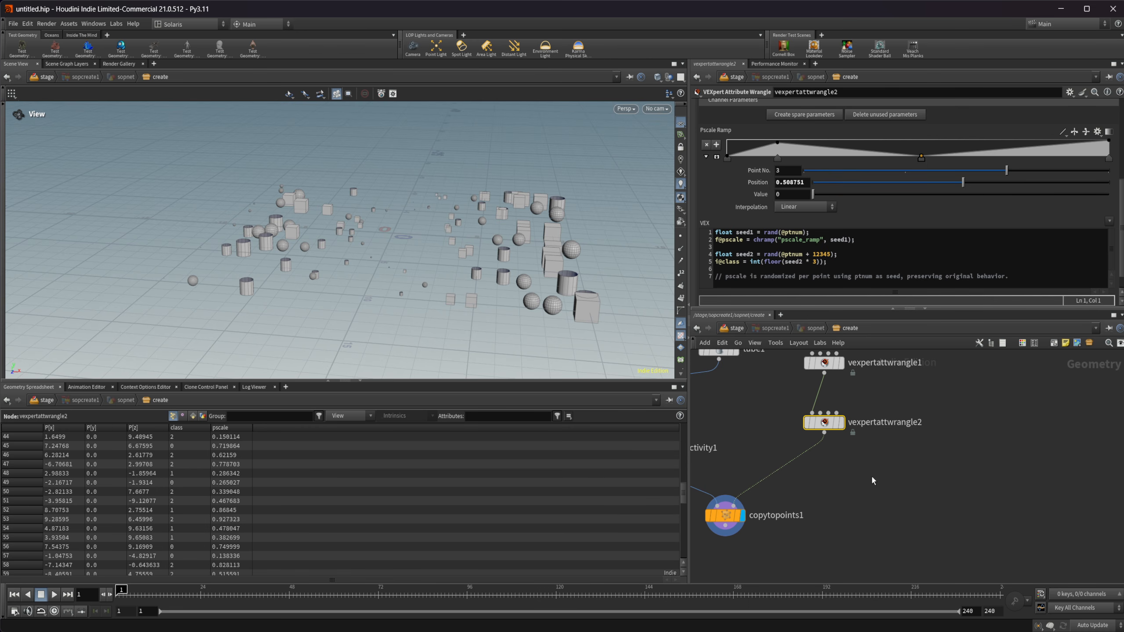
Run Explain VEX on the second wrangle and move the generated explanation note beside the node network
scroll(898, 282, "up", 2)
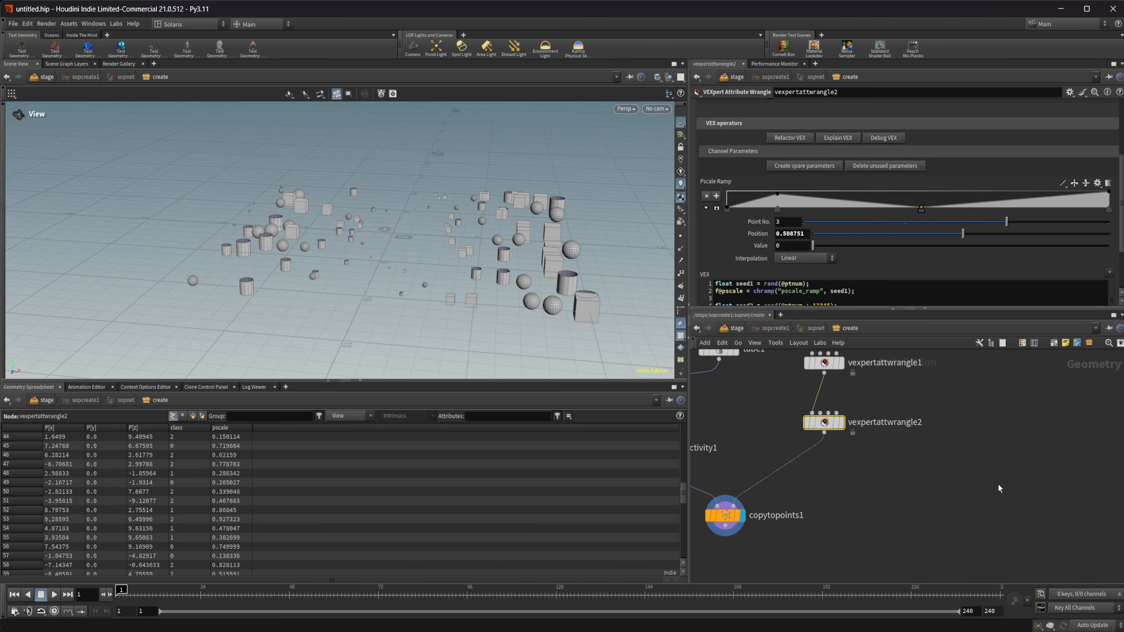
scroll(874, 292, "down", 2)
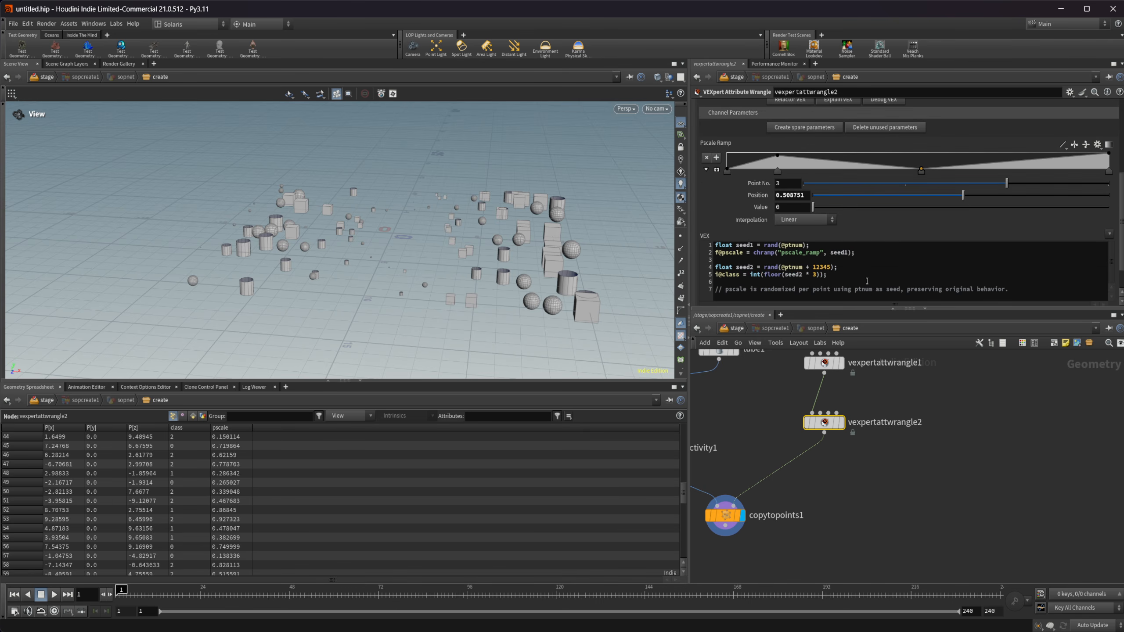
scroll(867, 279, "up", 3)
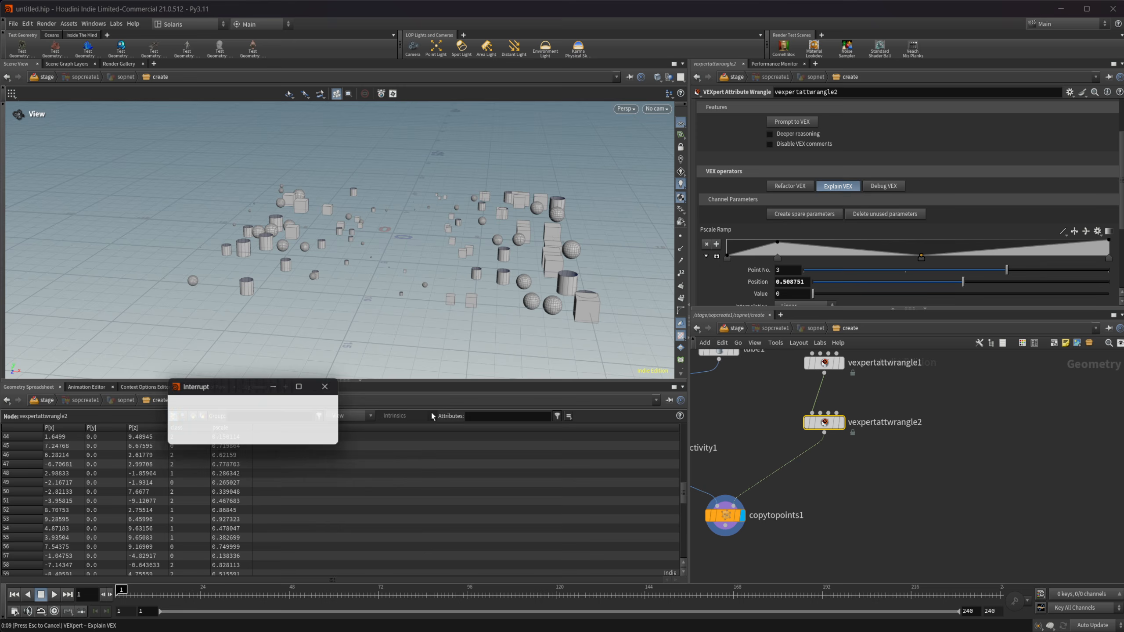
scroll(743, 260, "down", 2)
middle_click_drag(995, 472, 861, 604)
scroll(860, 557, "down", 5)
middle_click_drag(896, 567, 887, 527)
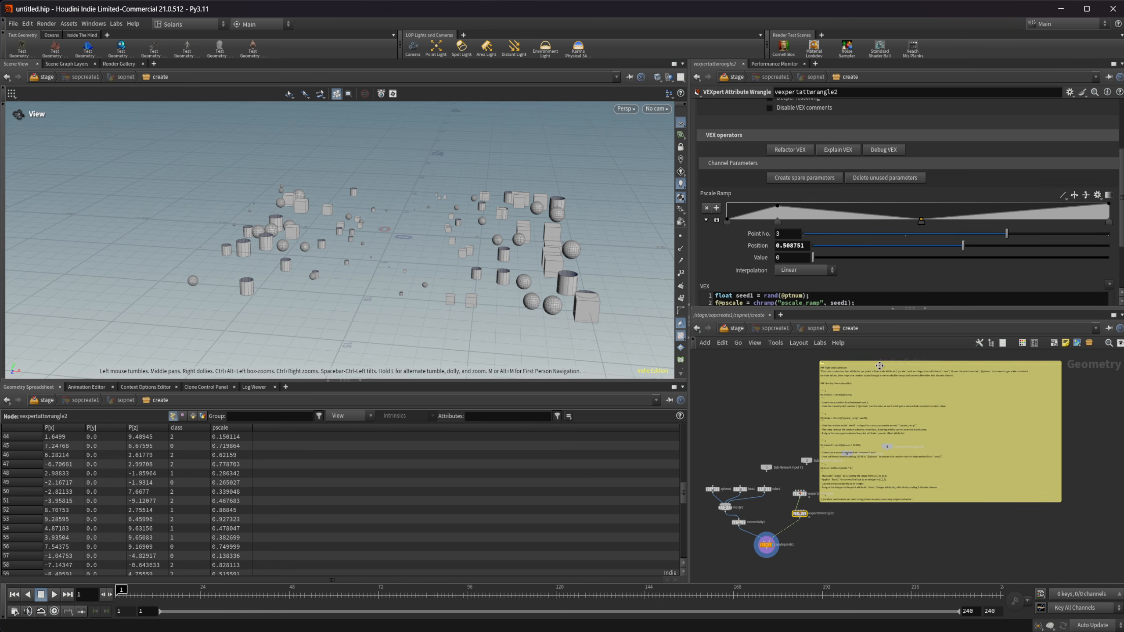
left_click_drag(881, 364, 888, 473)
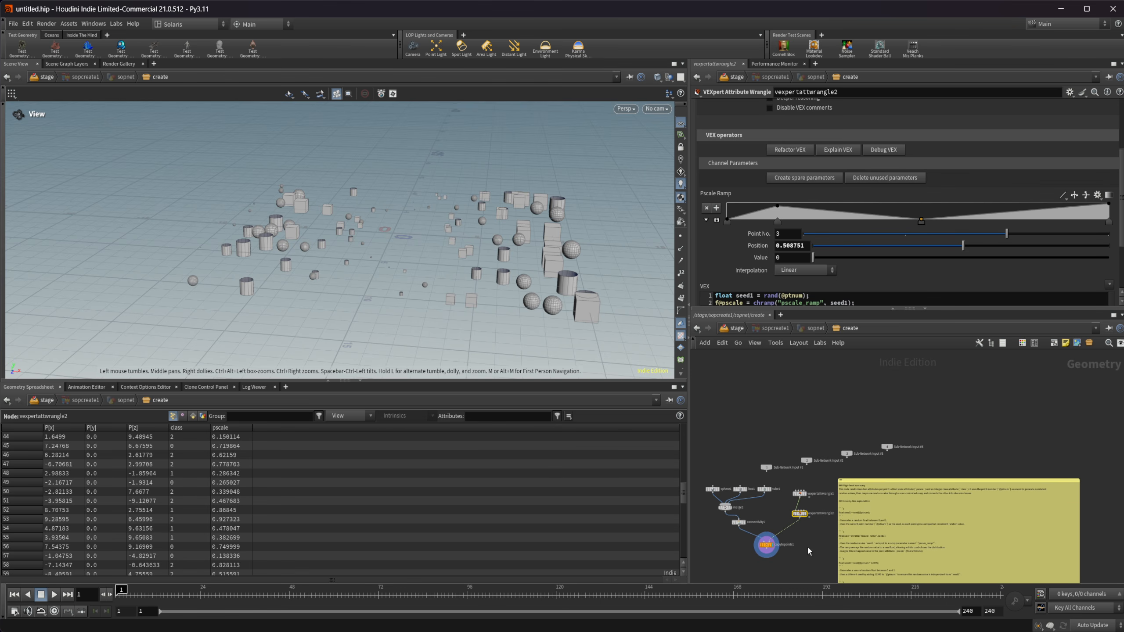
Read the high-level summary and line-by-line explanation in the sticky note
scroll(825, 542, "up", 4)
scroll(841, 438, "up", 4)
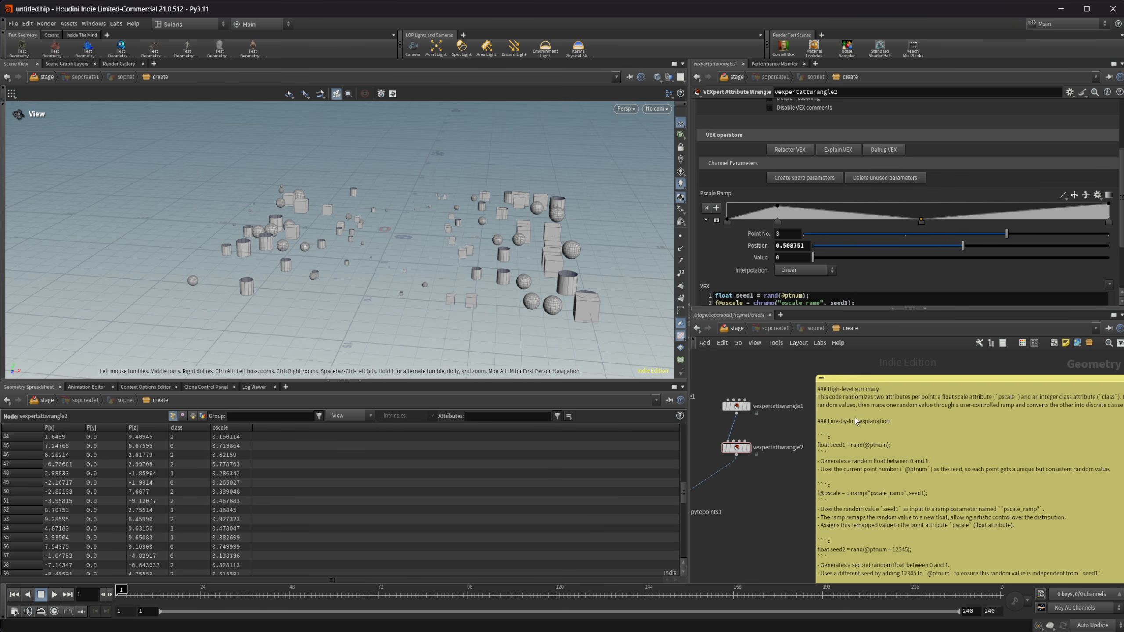
scroll(882, 443, "up", 4)
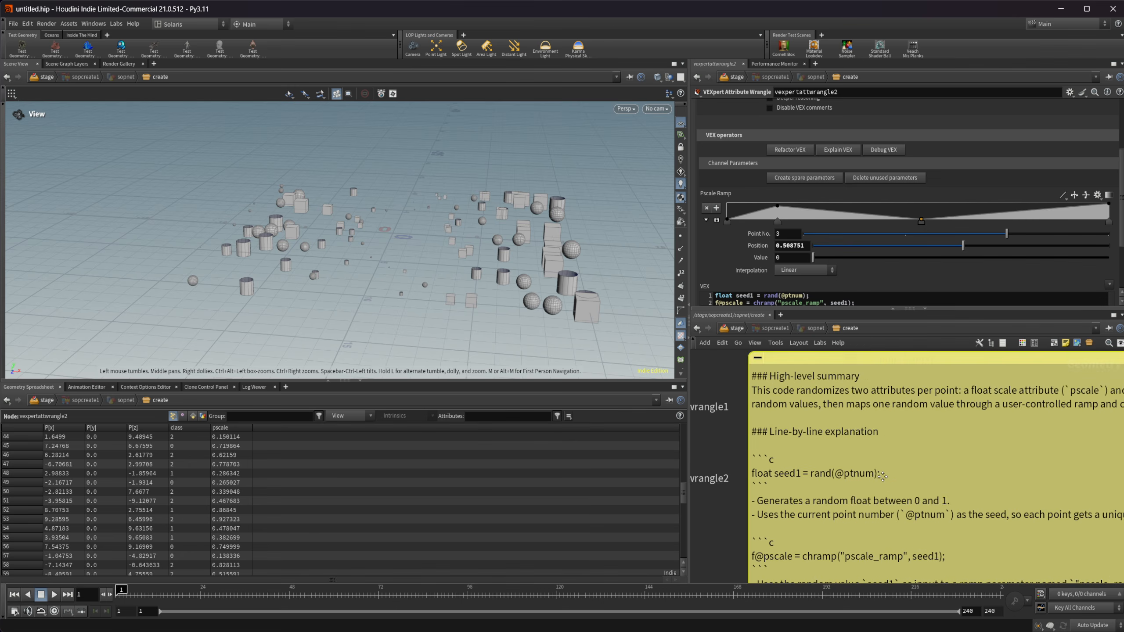
scroll(883, 475, "down", 2)
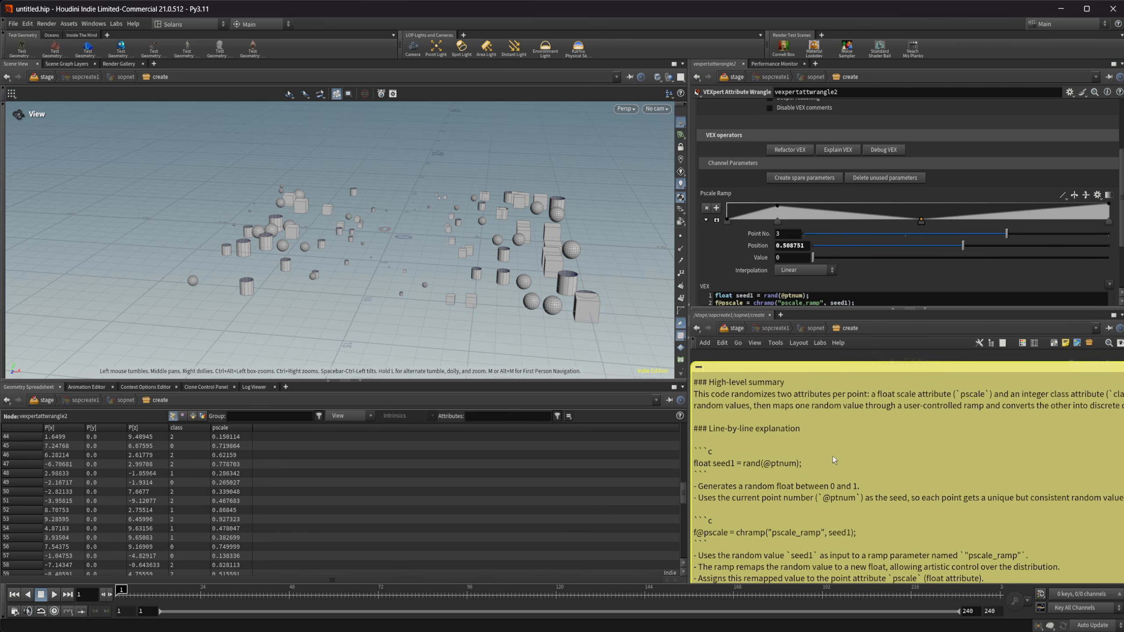
scroll(833, 460, "up", 3)
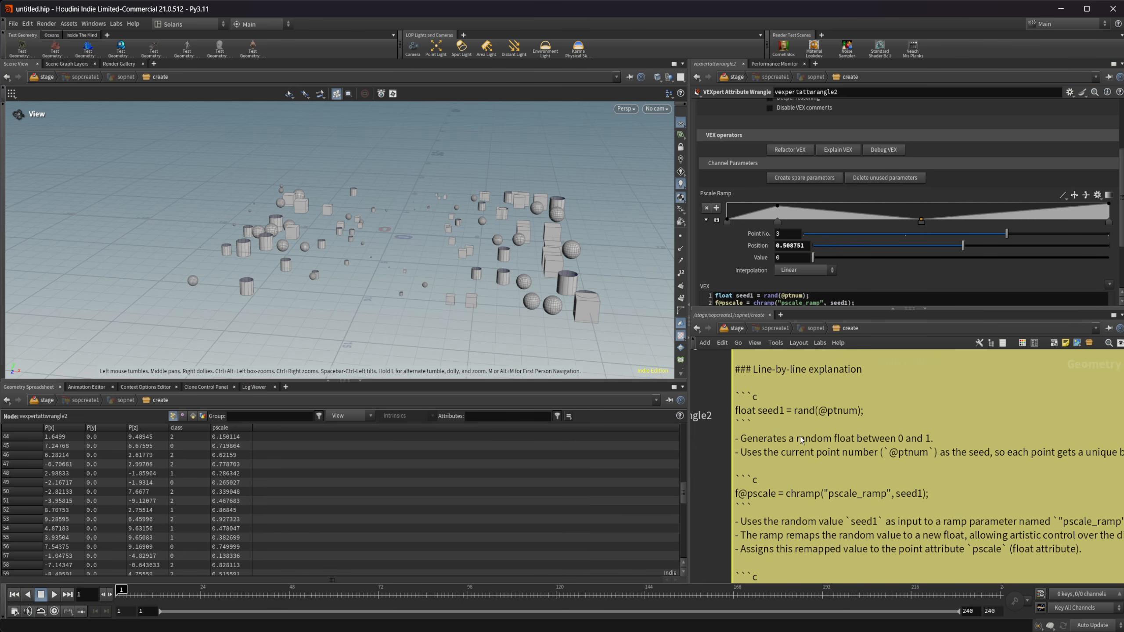
scroll(892, 474, "down", 2)
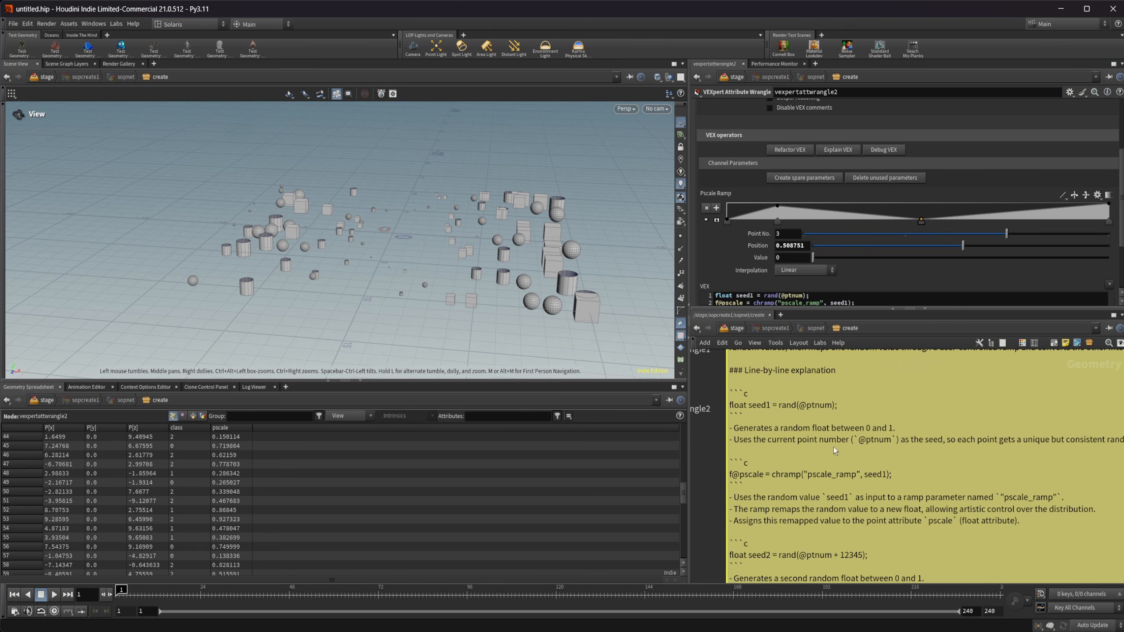
Read the sticky note's line-by-line explanation of the seed1, pscale_ramp, seed2 and class code through to its end
middle_click_drag(892, 449, 827, 446)
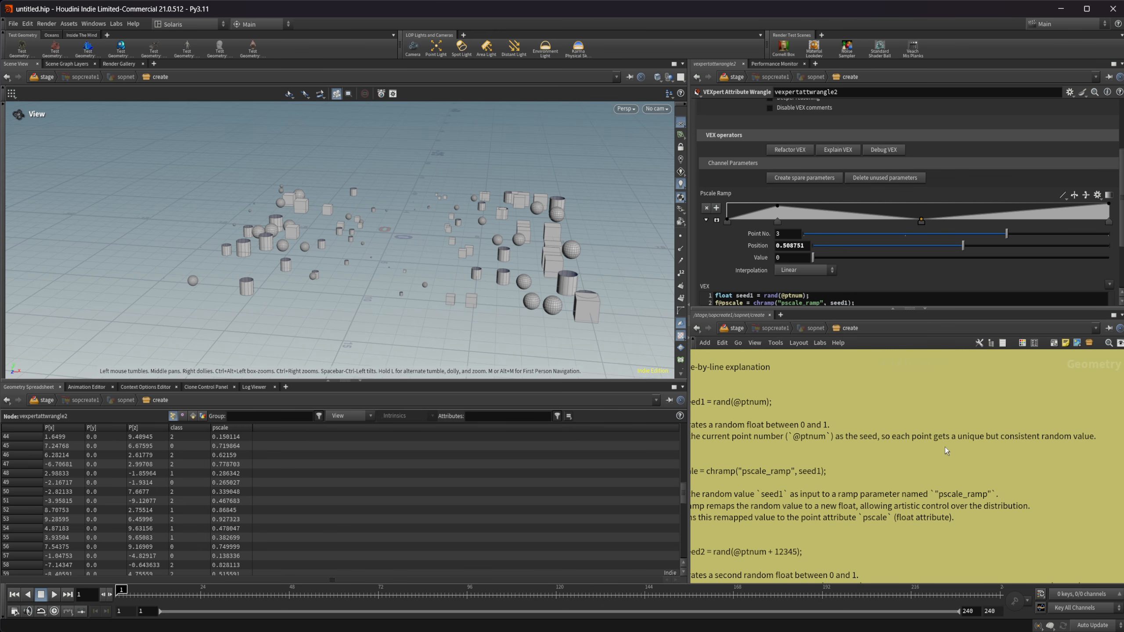
middle_click_drag(931, 459, 957, 457)
middle_click_drag(830, 460, 845, 438)
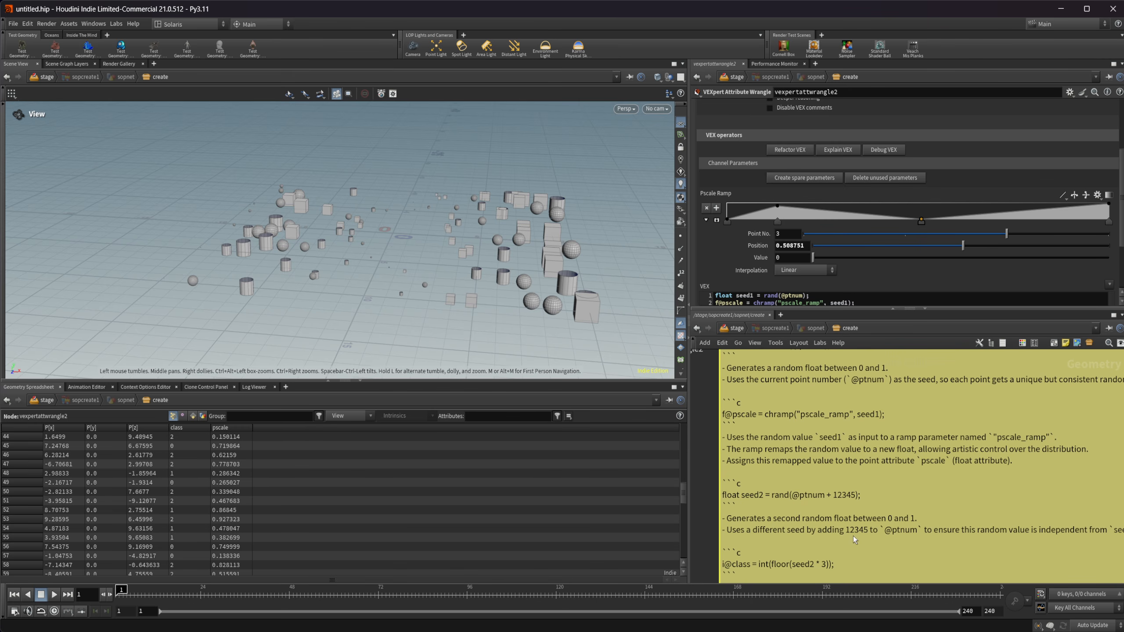
scroll(790, 503, "down", 1)
middle_click_drag(905, 531, 908, 478)
scroll(878, 492, "down", 1)
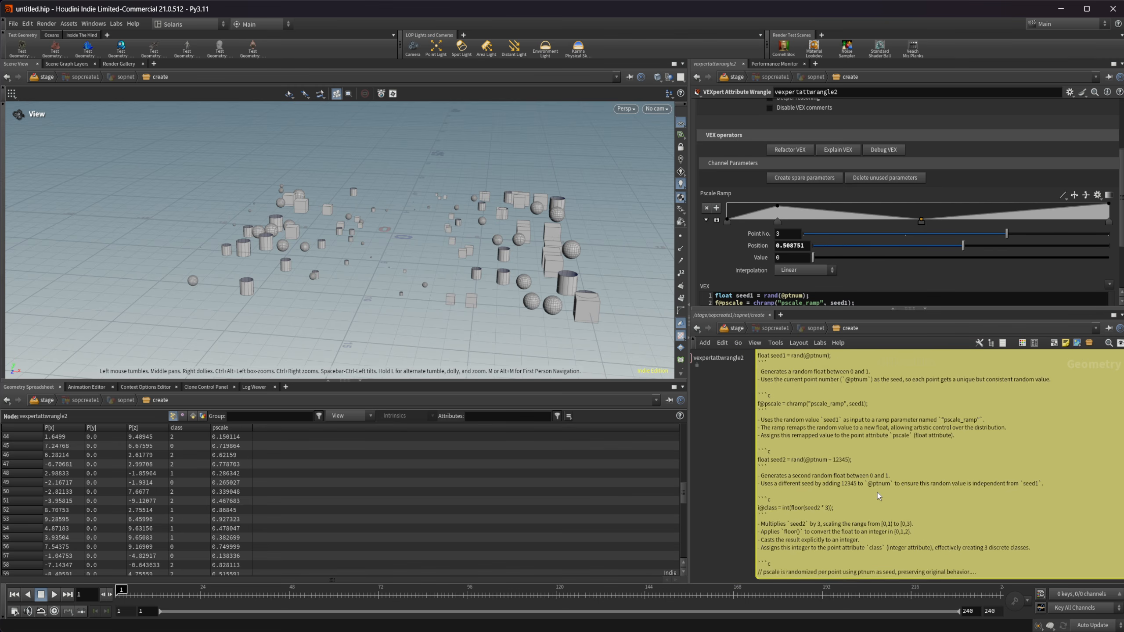
scroll(872, 498, "down", 1)
scroll(870, 502, "up", 1)
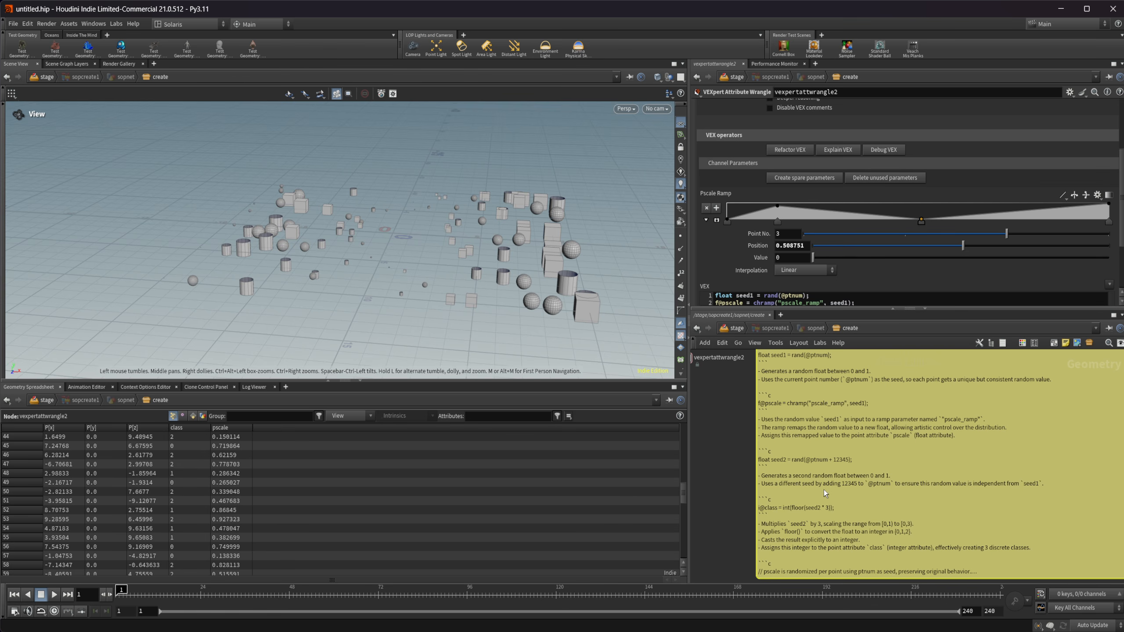
scroll(824, 490, "up", 3)
scroll(818, 470, "down", 3)
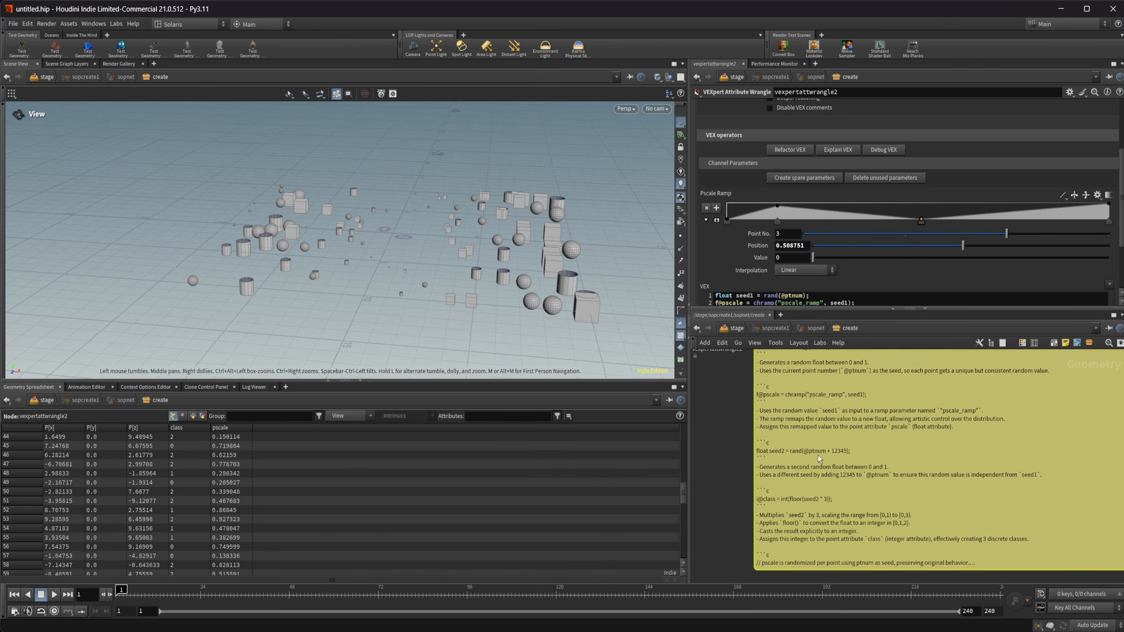
Return from the explanation note to the node network and select the second VEXpert wrangle
middle_click_drag(814, 446, 844, 481)
scroll(752, 458, "down", 3)
middle_click_drag(750, 457, 799, 490)
scroll(783, 489, "up", 2)
scroll(797, 466, "up", 2)
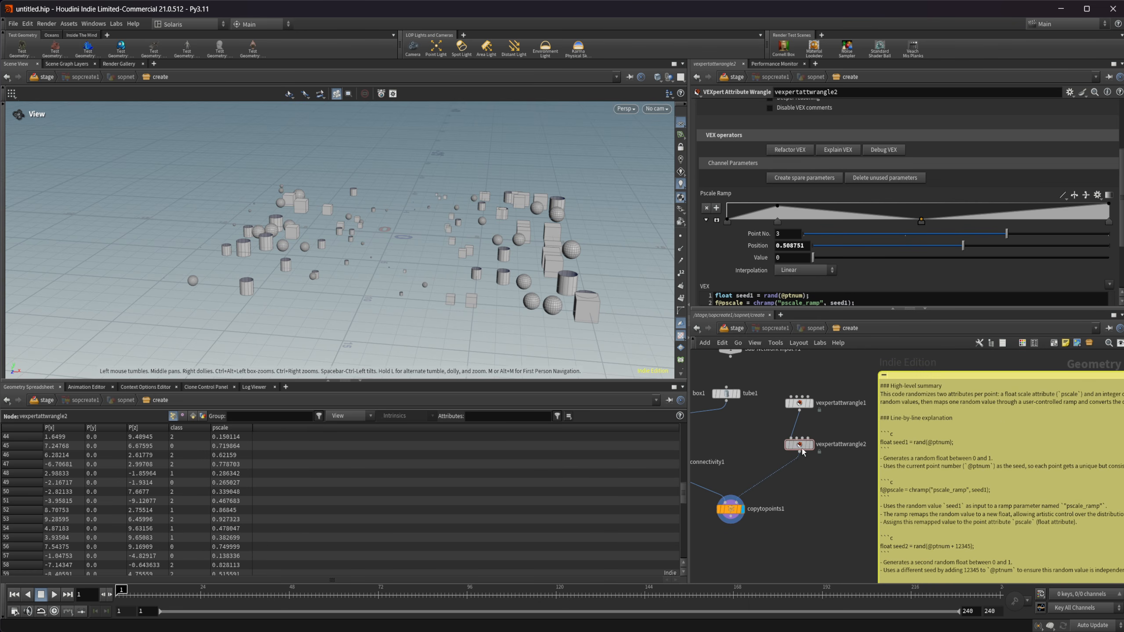
left_click(799, 445)
Switch to the vexpert.tools website in the browser and review its feature overview and the introduction with the pricing offer
scroll(787, 292, "down", 3)
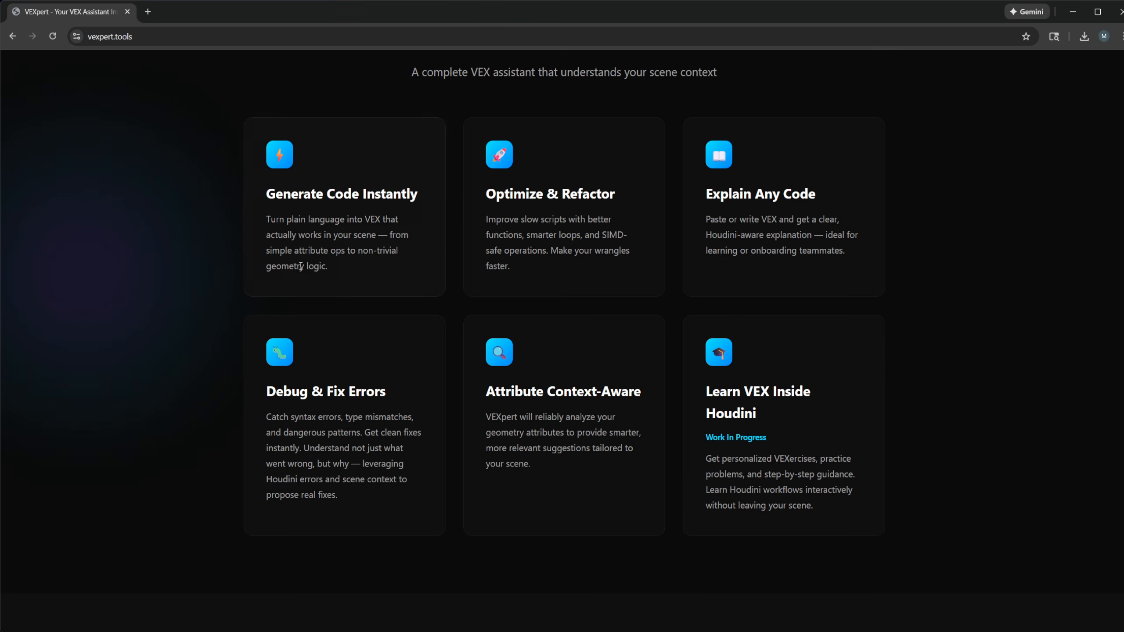
scroll(186, 175, "up", 15)
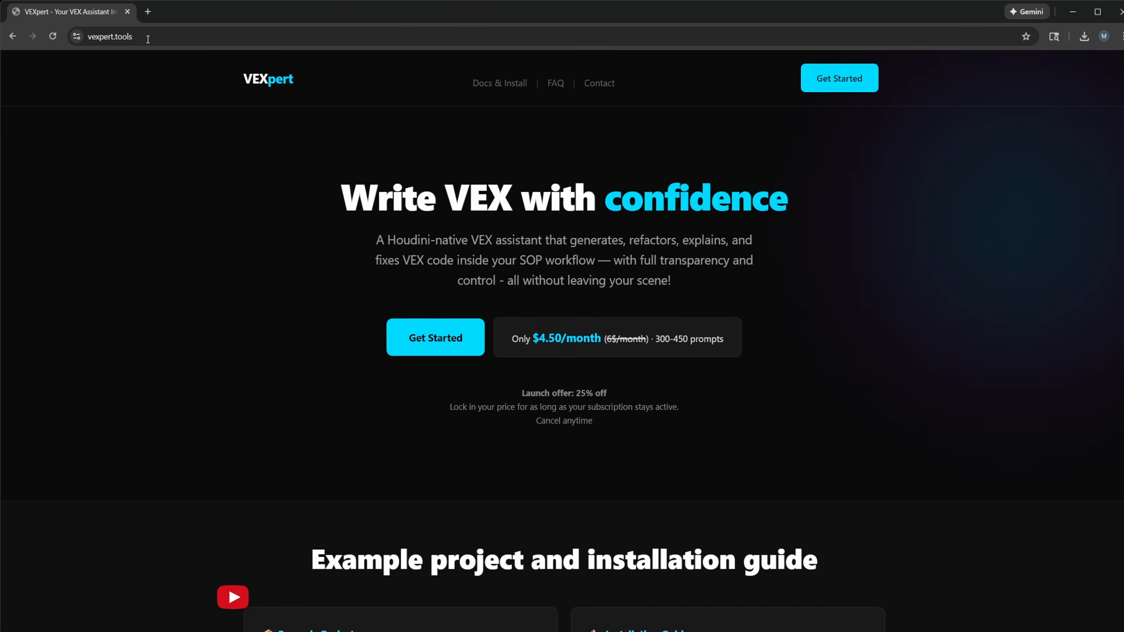